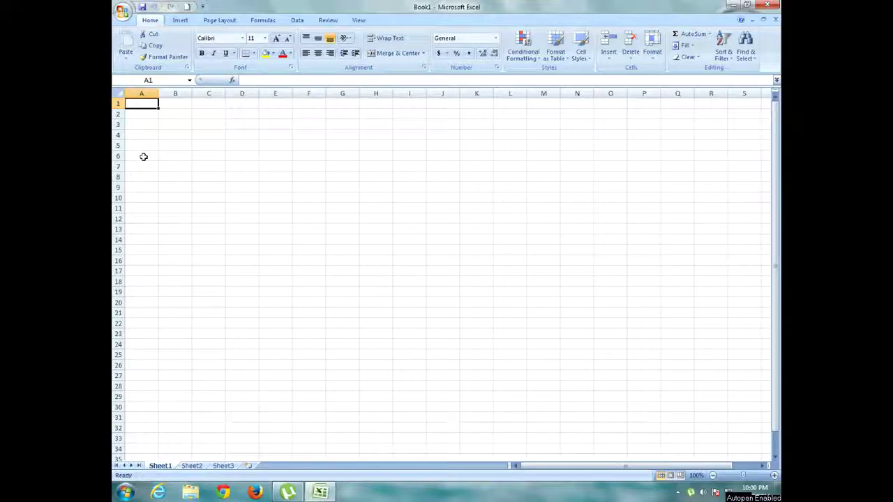
- Enter 1 in cell A1 and 2 in cell A2
{"action": "left_click", "coordinate": [143, 157]}
{"action": "left_click_drag", "start_coordinate": [143, 150], "coordinate": [144, 111]}
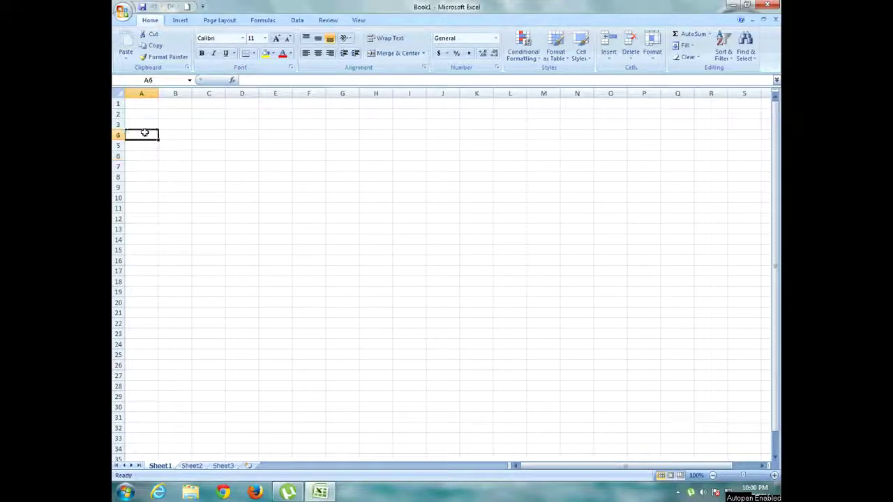
{"action": "left_click", "coordinate": [144, 102]}
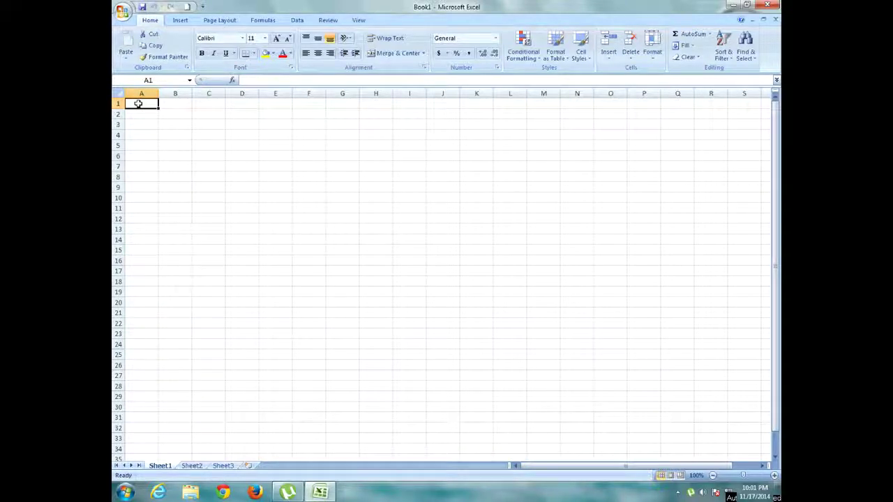
{"action": "key", "text": "Down"}
{"action": "key", "text": "Down"}
{"action": "key", "text": "Up"}
{"action": "key", "text": "Up"}
{"action": "type", "text": "1"}
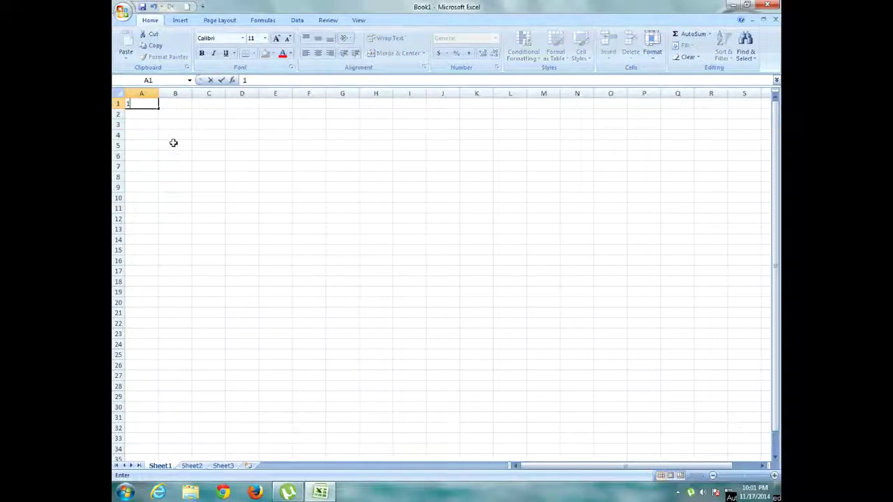
{"action": "left_click", "coordinate": [149, 116]}
{"action": "type", "text": "2"}
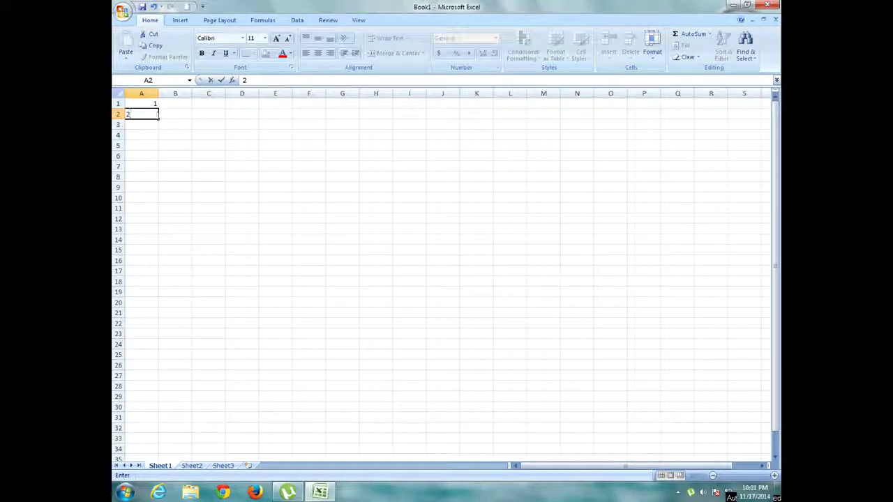
{"action": "left_click", "coordinate": [152, 128]}
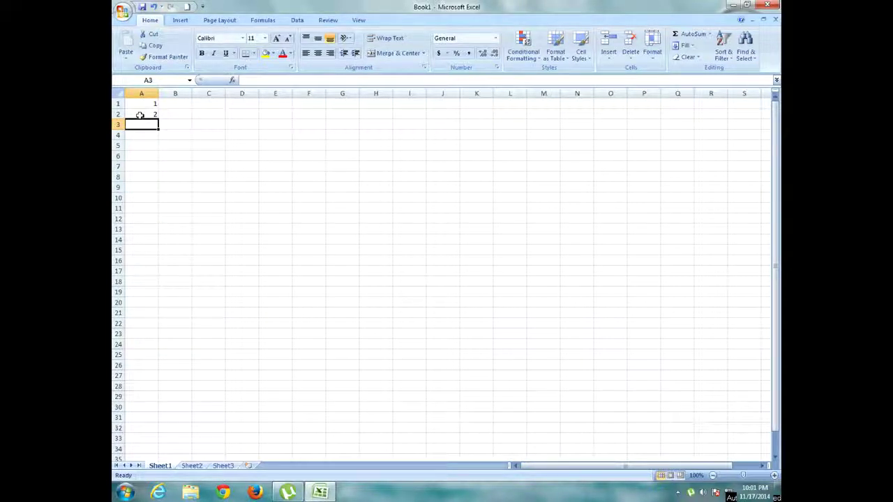
- Extend the 1, 2 pair down column A into the series 1 through 10 in A1:A10
{"action": "left_click_drag", "start_coordinate": [137, 103], "coordinate": [137, 115]}
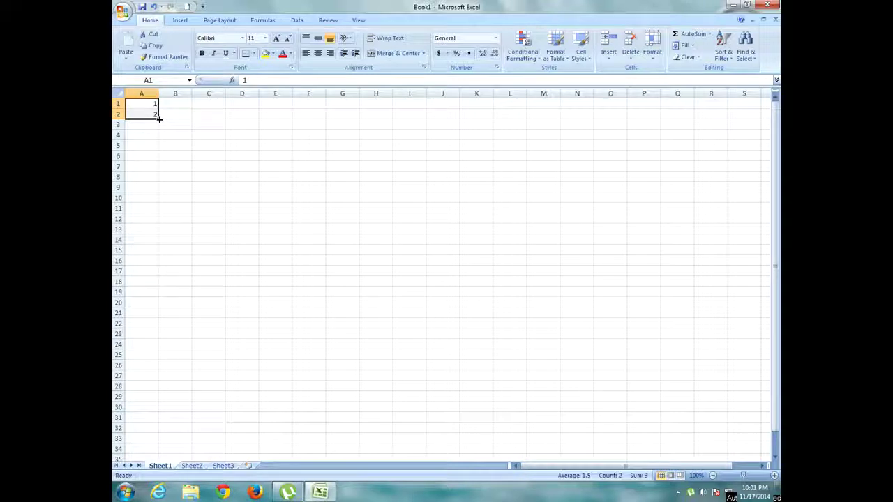
{"action": "left_click_drag", "start_coordinate": [159, 119], "coordinate": [159, 119]}
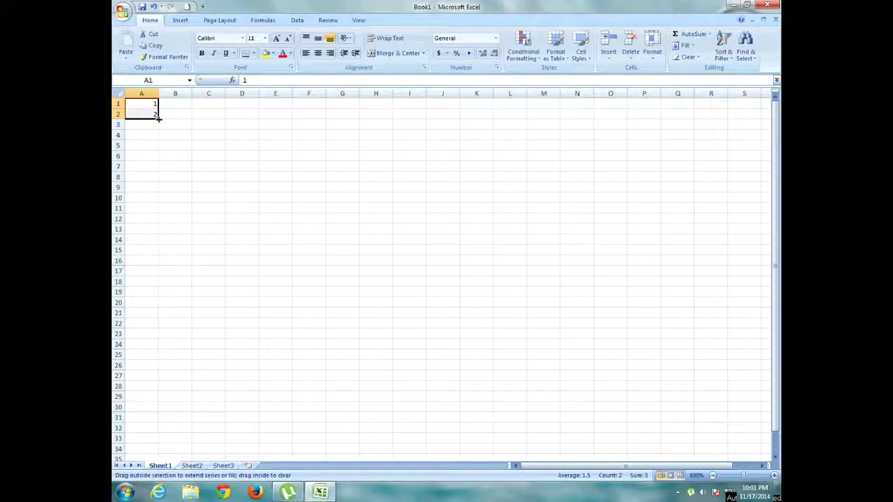
{"action": "mouse_move", "coordinate": [159, 120]}
{"action": "left_mouse_down"}
{"action": "mouse_move", "coordinate": [157, 245]}
{"action": "mouse_move", "coordinate": [155, 205]}
{"action": "left_mouse_up"}
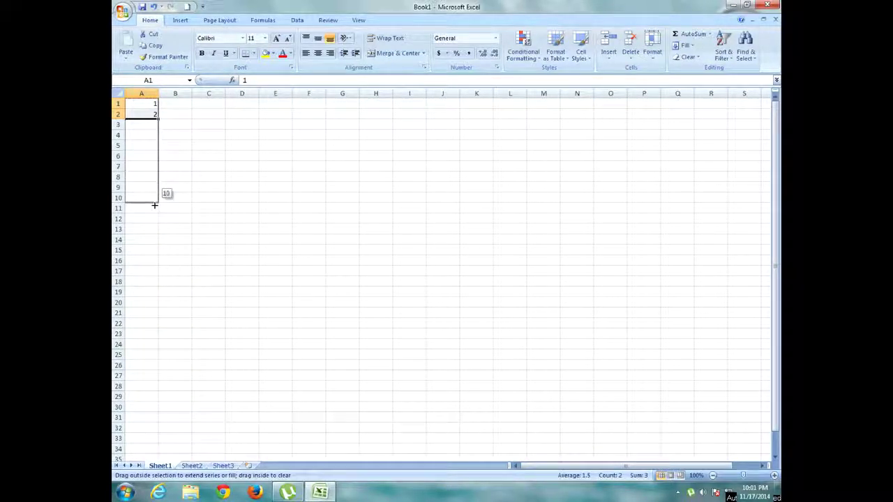
{"action": "left_click_drag", "start_coordinate": [155, 205], "coordinate": [155, 205]}
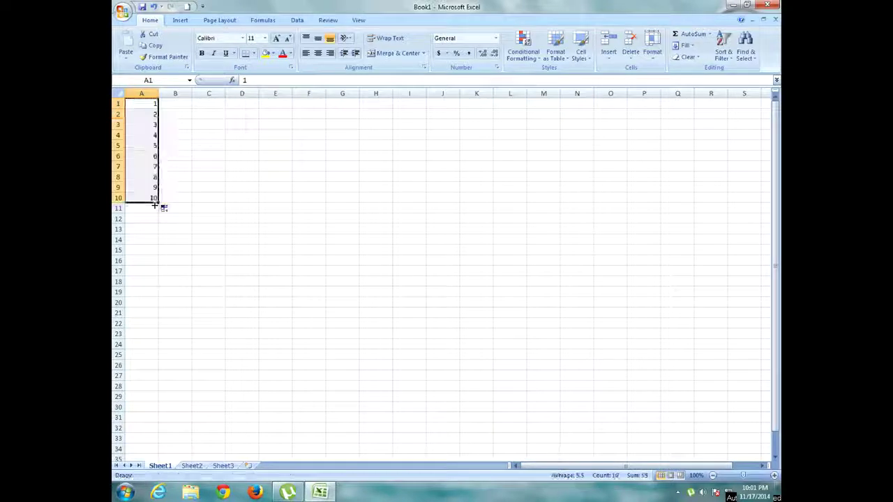
{"action": "left_click", "coordinate": [179, 105]}
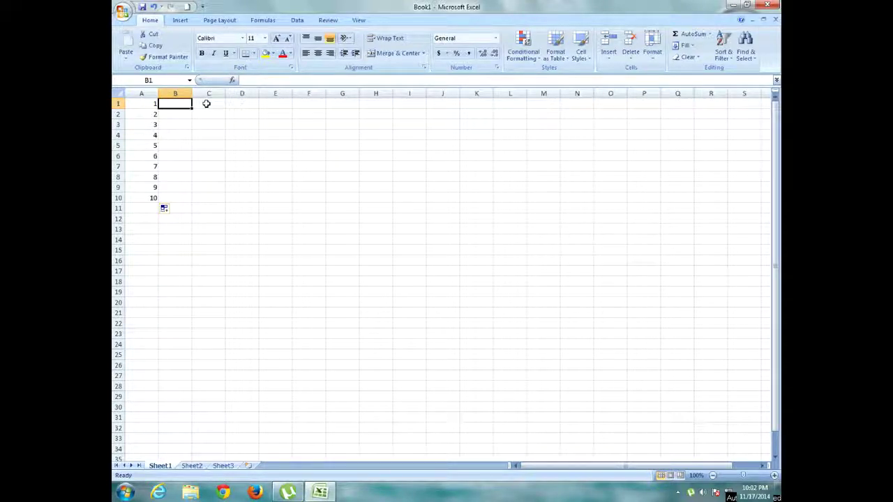
- Enter 5 in cell B1
{"action": "left_click_drag", "start_coordinate": [143, 104], "coordinate": [147, 198]}
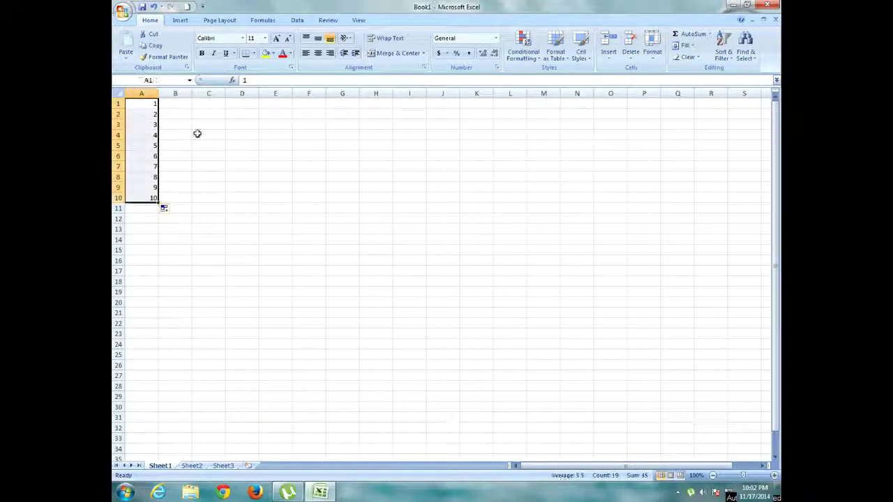
{"action": "left_click", "coordinate": [183, 105]}
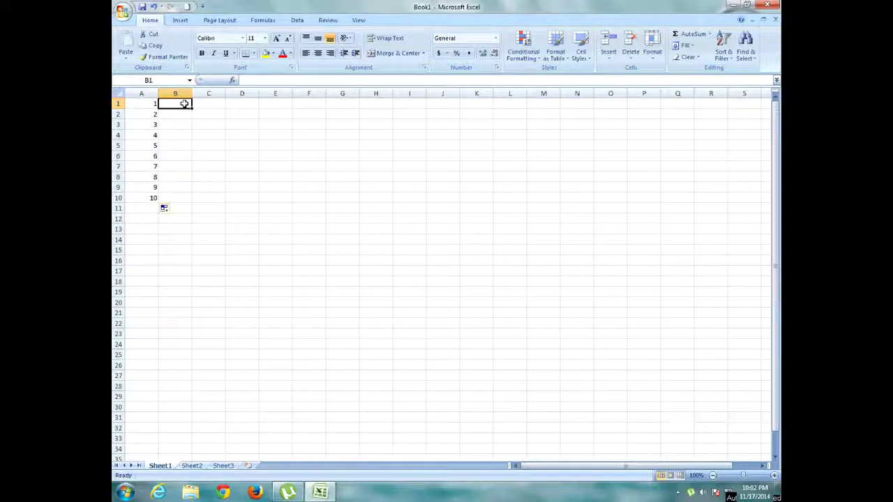
{"action": "type", "text": "5"}
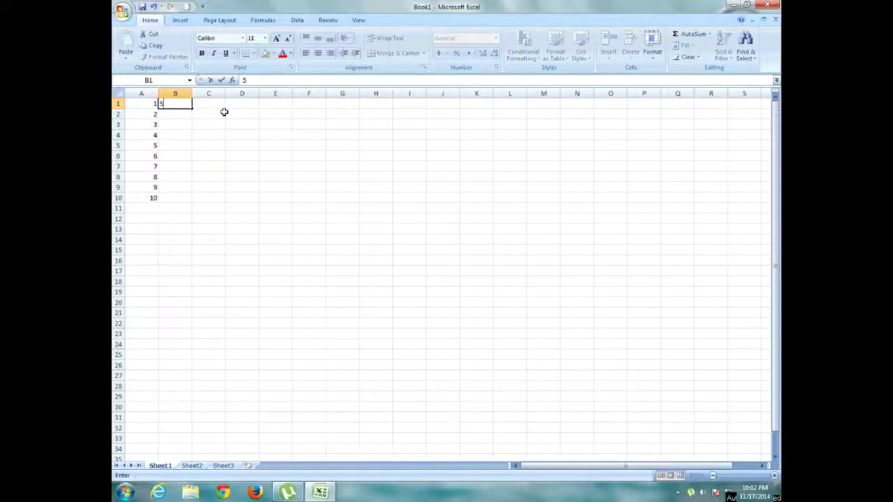
{"action": "left_click", "coordinate": [178, 113]}
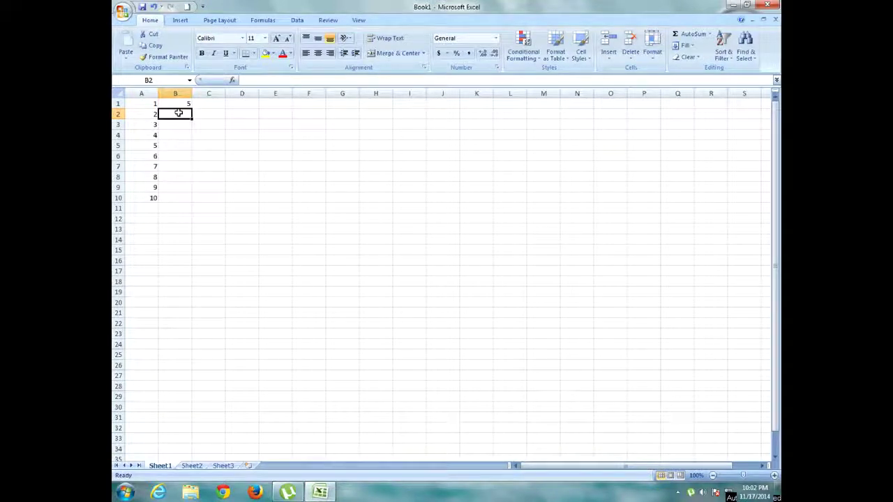
{"action": "left_click", "coordinate": [179, 104]}
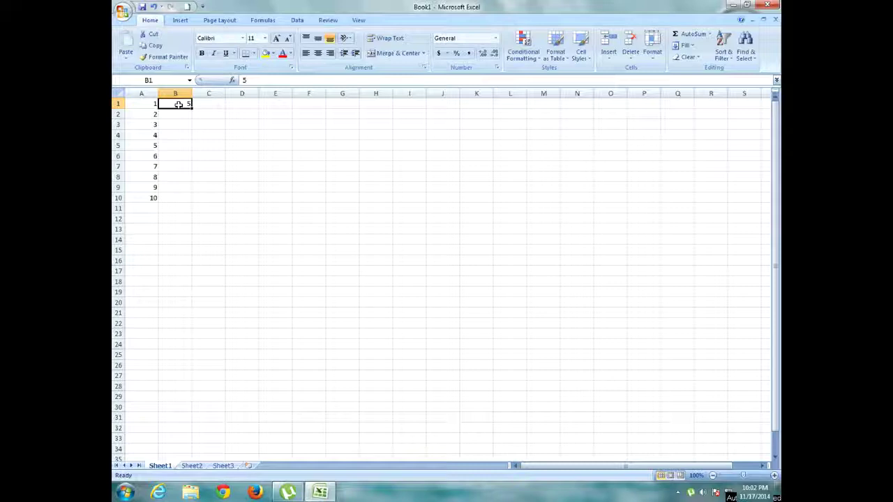
- Enter 5 in cell C1 and 10 in cell C2
{"action": "left_click", "coordinate": [200, 104]}
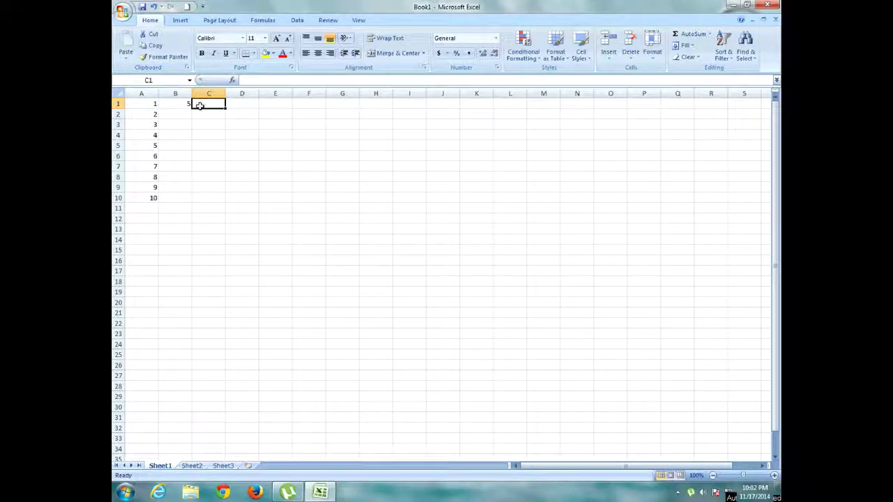
{"action": "type", "text": "=5"}
{"action": "left_click", "coordinate": [187, 104]}
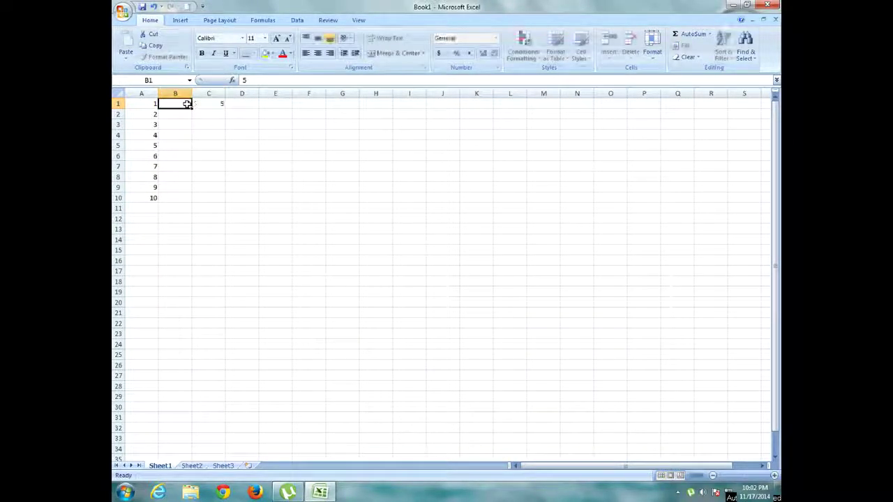
{"action": "left_click", "coordinate": [203, 113]}
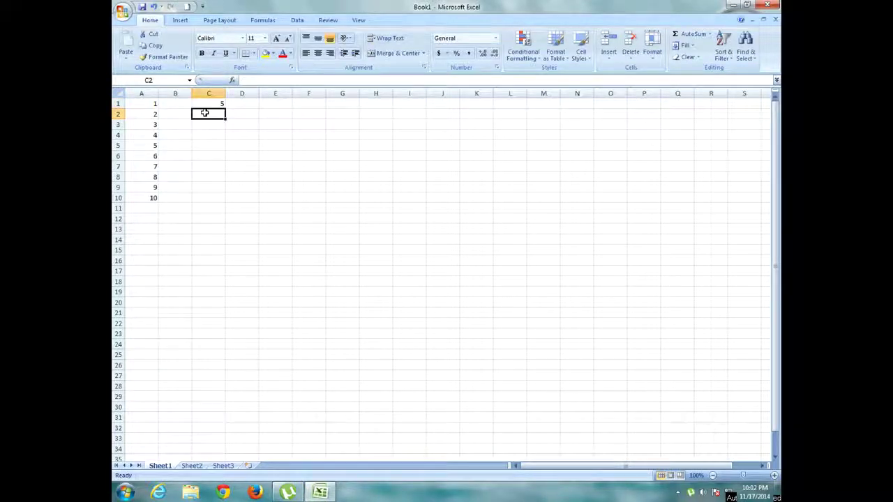
{"action": "type", "text": "10"}
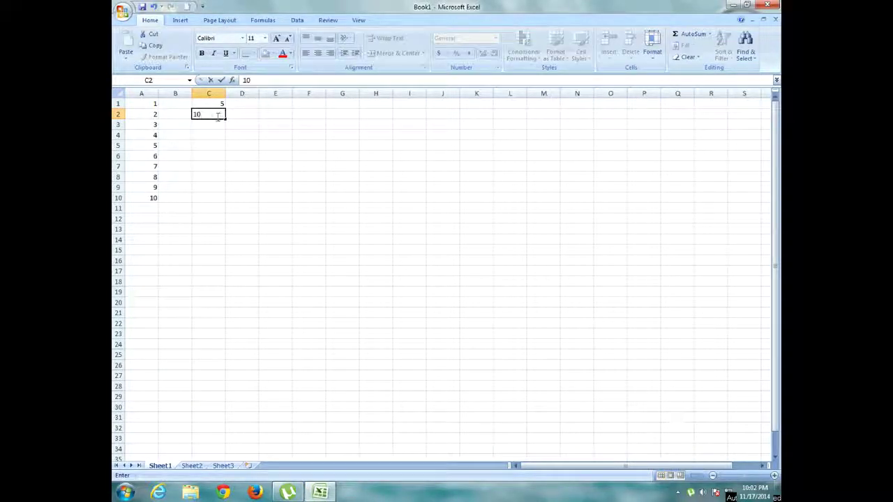
{"action": "key", "text": "Return"}
- Extend 5, 10 down column C into multiples of 5 up to 50 in C1:C10
{"action": "left_click_drag", "start_coordinate": [210, 104], "coordinate": [226, 119]}
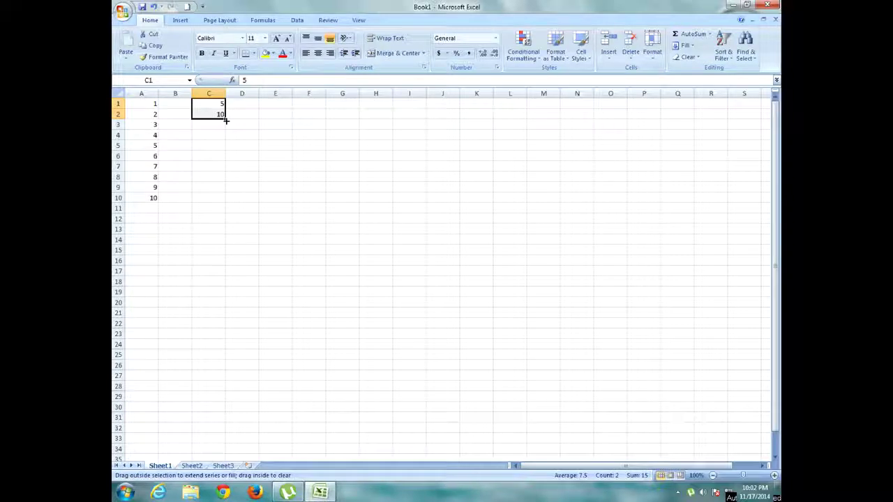
{"action": "left_click_drag", "start_coordinate": [225, 120], "coordinate": [224, 202]}
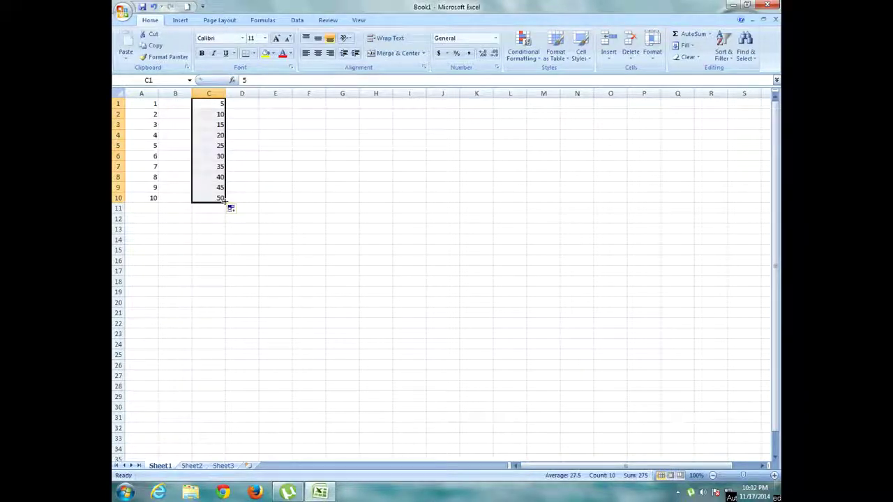
{"action": "left_click", "coordinate": [220, 104]}
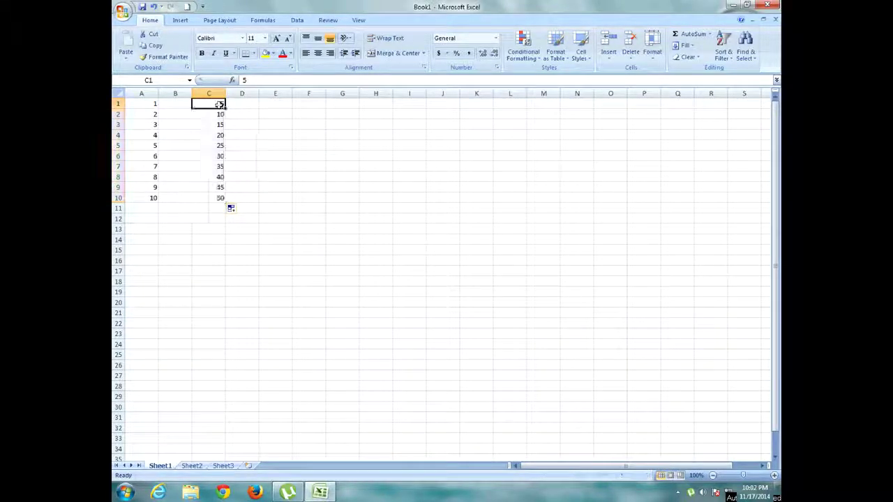
{"action": "left_click_drag", "start_coordinate": [220, 104], "coordinate": [220, 198]}
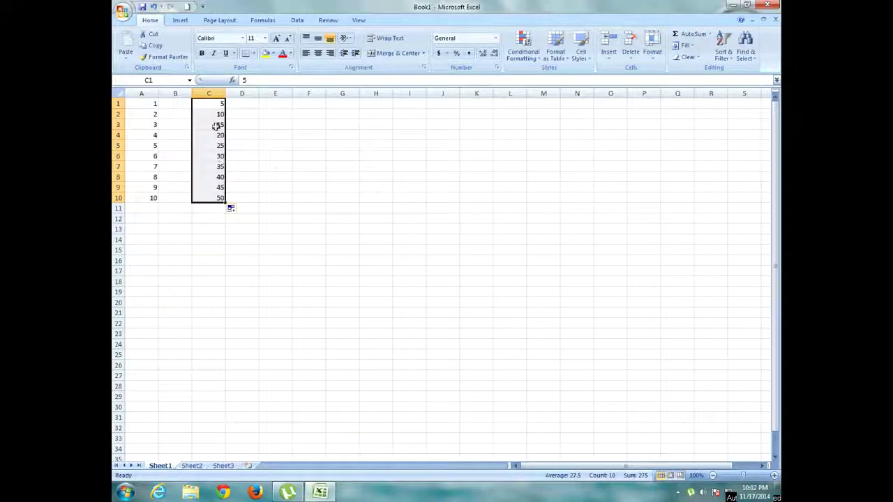
{"action": "left_click", "coordinate": [238, 104]}
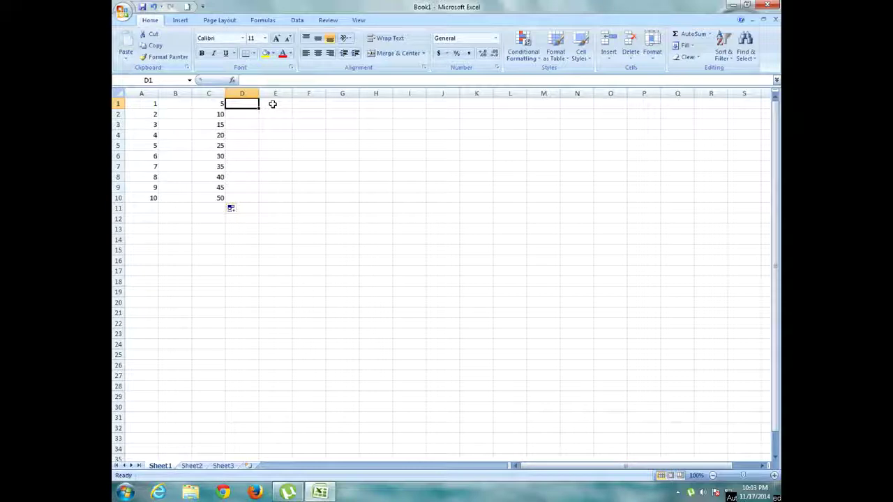
- Enter Sunday in cell E1
{"action": "key", "text": "Right"}
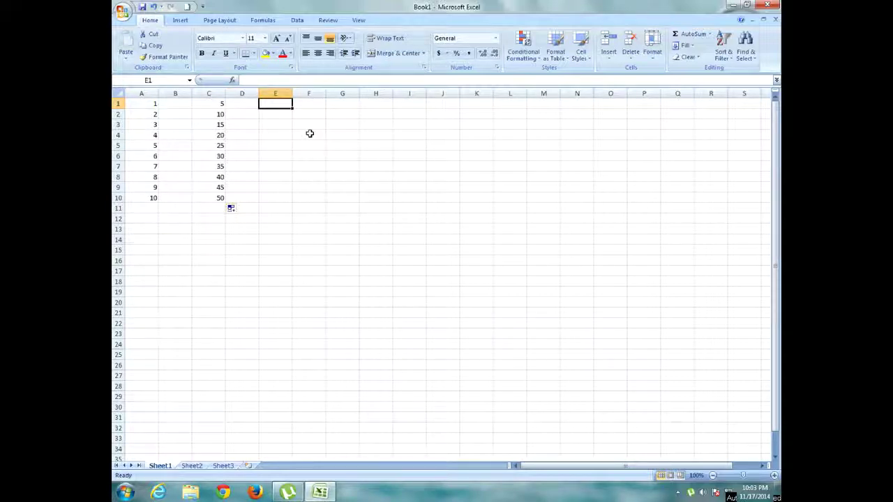
{"action": "type", "text": "sunday"}
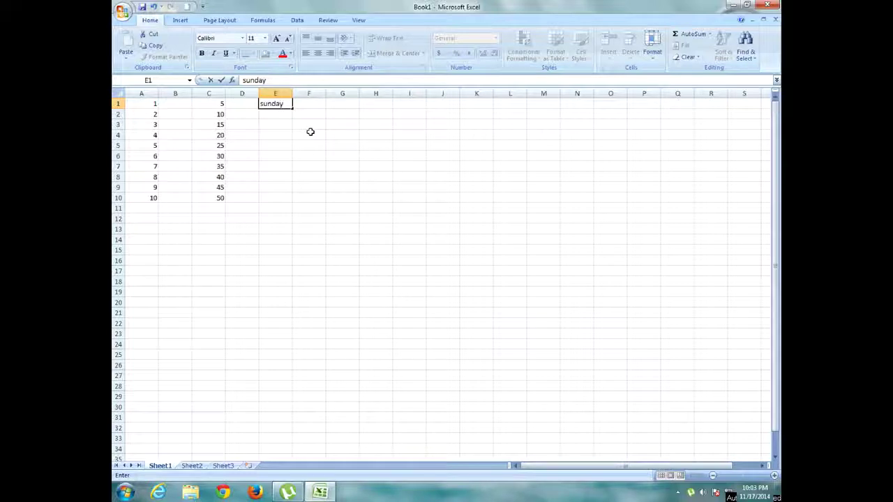
{"action": "key", "text": "Return"}
{"action": "left_click", "coordinate": [277, 104]}
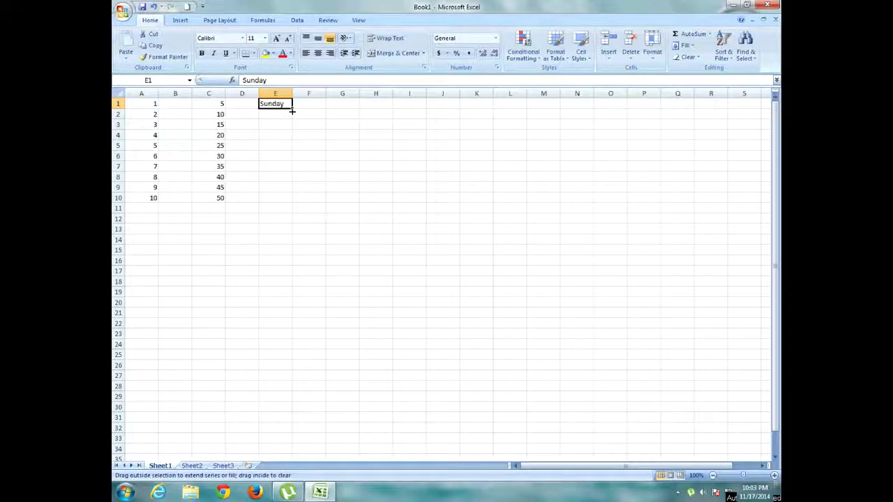
- Auto-fill E1:E7 with Sunday through Saturday and autofit column E to fit Wednesday
{"action": "left_click_drag", "start_coordinate": [292, 110], "coordinate": [291, 139]}
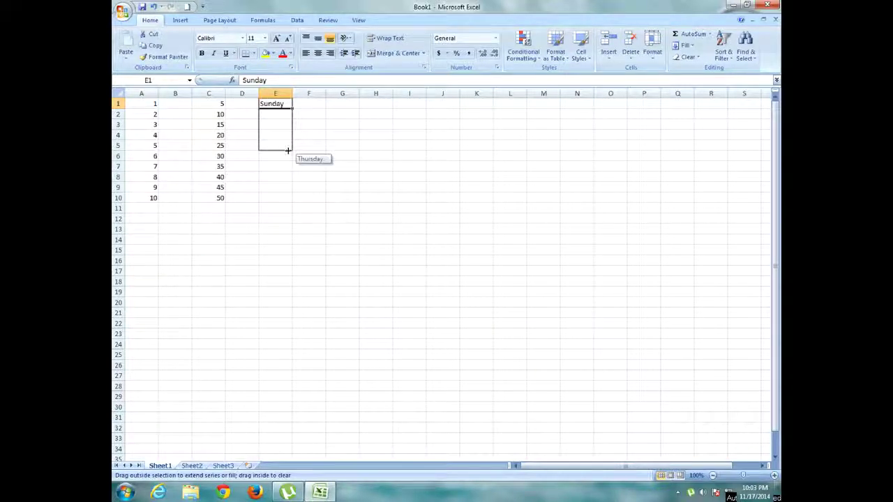
{"action": "left_click_drag", "start_coordinate": [289, 146], "coordinate": [286, 159]}
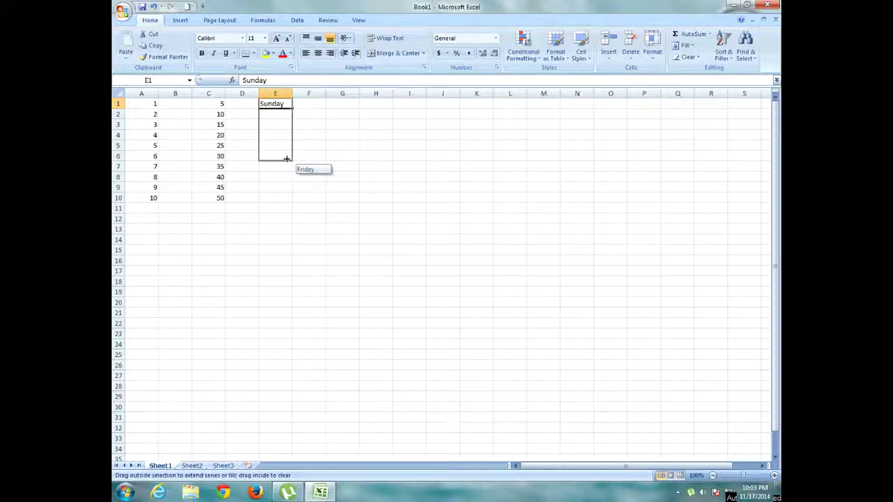
{"action": "left_click_drag", "start_coordinate": [286, 159], "coordinate": [284, 171]}
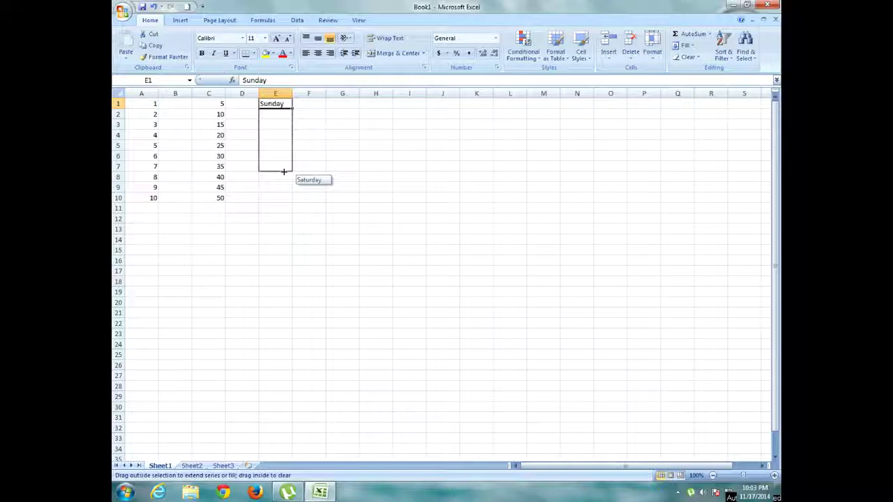
{"action": "left_click_drag", "start_coordinate": [284, 171], "coordinate": [283, 179]}
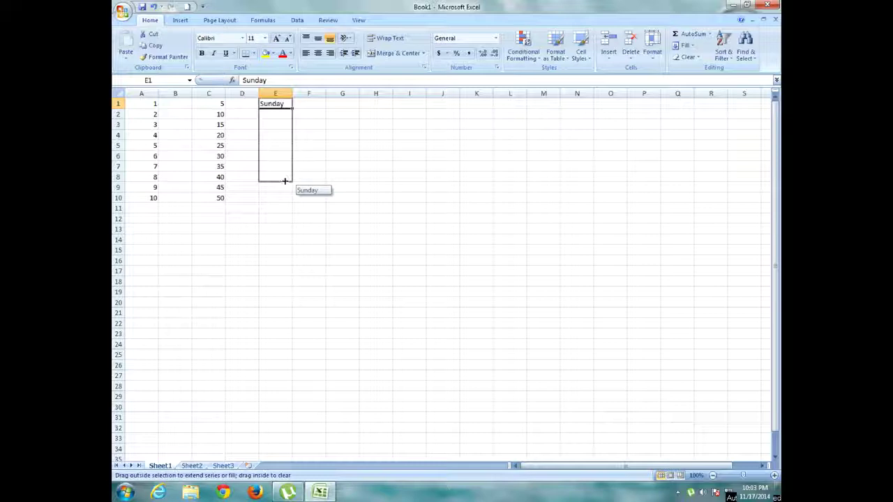
{"action": "mouse_move", "coordinate": [285, 181]}
{"action": "left_mouse_down"}
{"action": "mouse_move", "coordinate": [284, 190]}
{"action": "mouse_move", "coordinate": [283, 176]}
{"action": "left_mouse_up"}
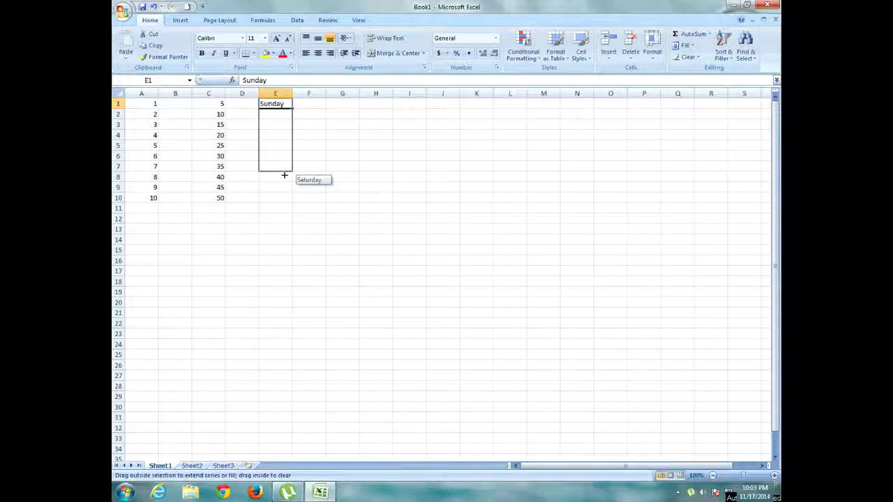
{"action": "left_click_drag", "start_coordinate": [284, 176], "coordinate": [284, 177]}
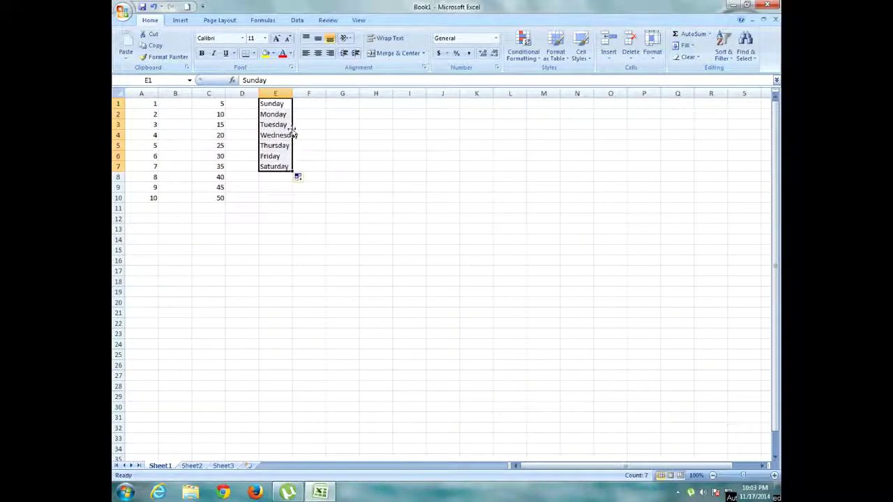
{"action": "double_click", "coordinate": [291, 94]}
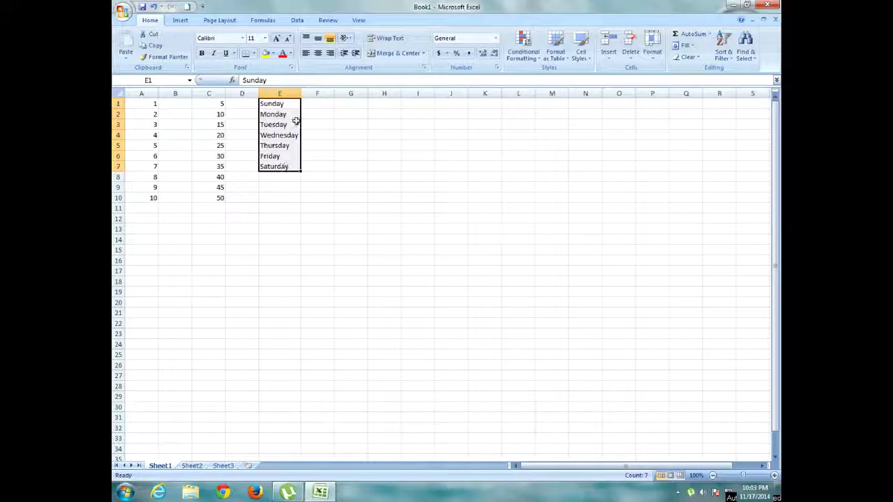
{"action": "left_click", "coordinate": [317, 104]}
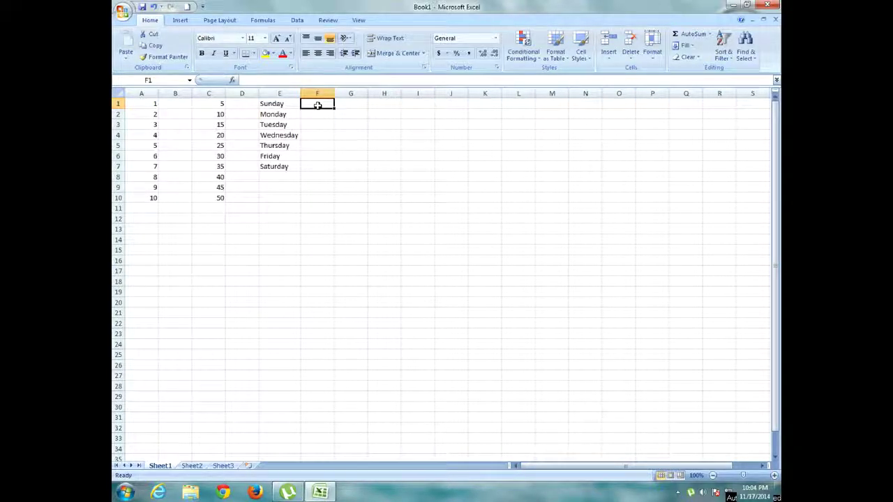
- Enter sun in F1 and auto-fill F1:F7 with sun through sat
{"action": "type", "text": "sun"}
{"action": "key", "text": "Return"}
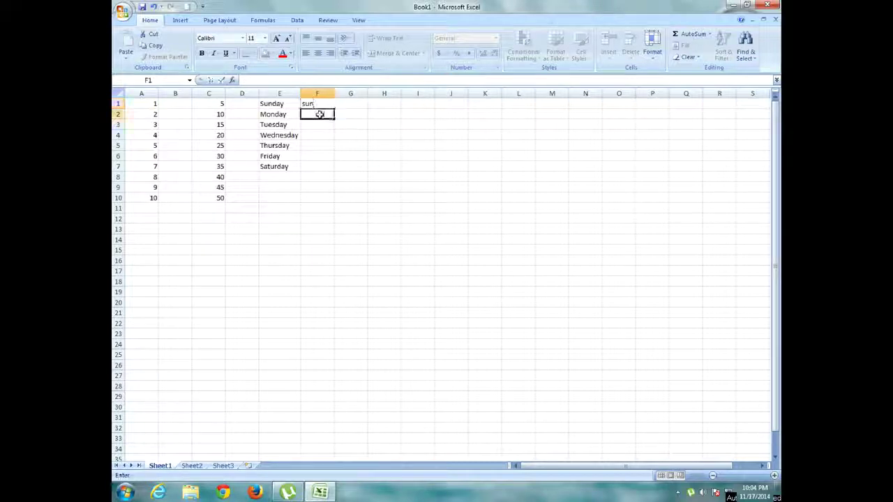
{"action": "left_click", "coordinate": [323, 102]}
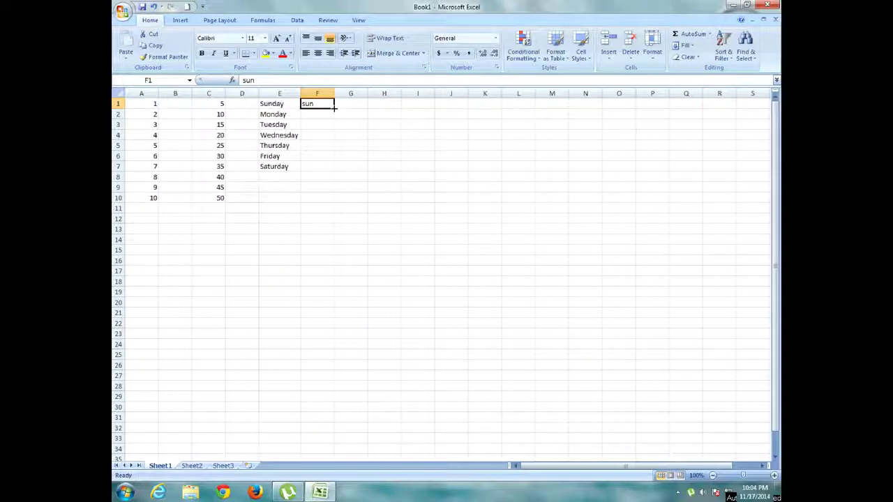
{"action": "left_click_drag", "start_coordinate": [335, 109], "coordinate": [334, 108]}
{"action": "left_click_drag", "start_coordinate": [335, 108], "coordinate": [334, 127]}
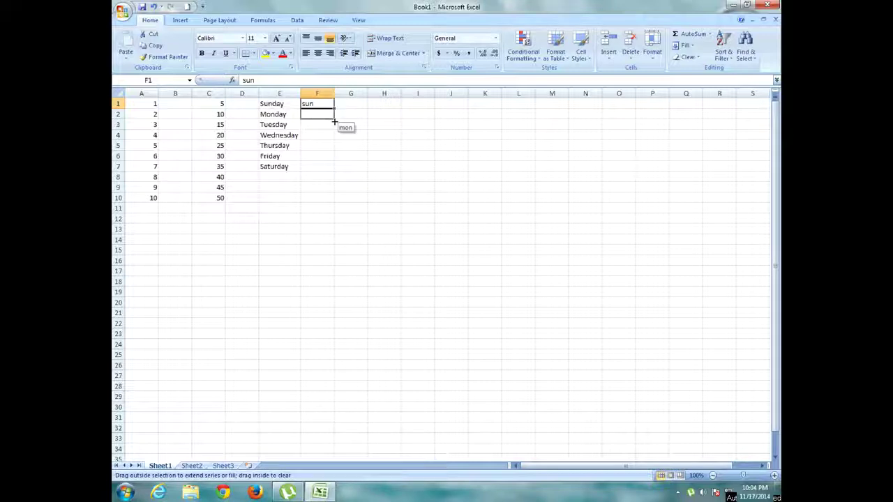
{"action": "left_click_drag", "start_coordinate": [334, 126], "coordinate": [331, 170]}
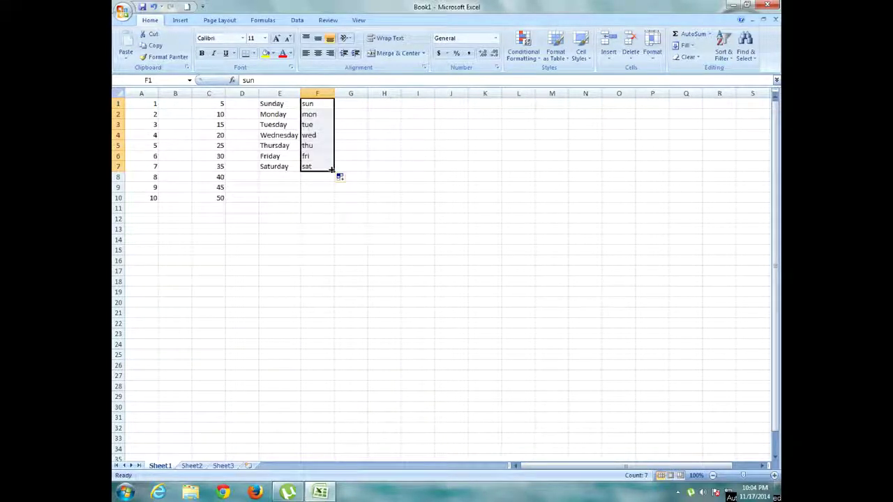
{"action": "left_click", "coordinate": [354, 102]}
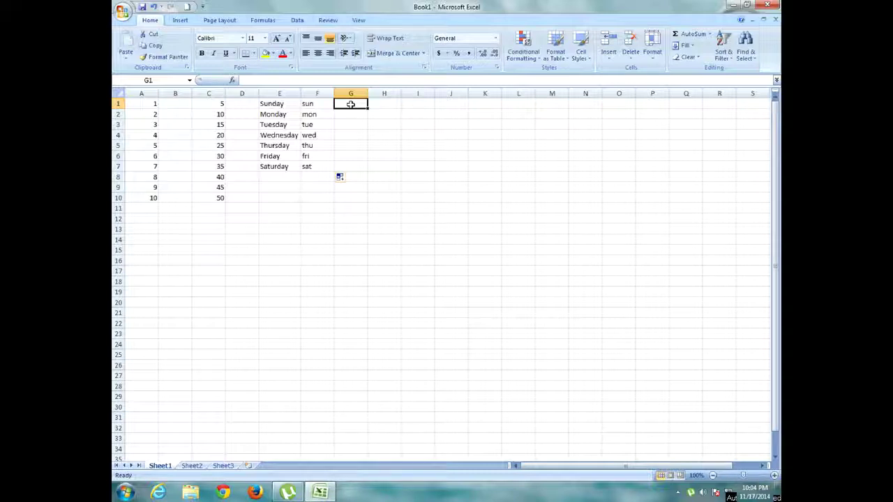
- Enter january in G1 and auto-fill G1:G12 with january through december
{"action": "type", "text": "january"}
{"action": "key", "text": "Return"}
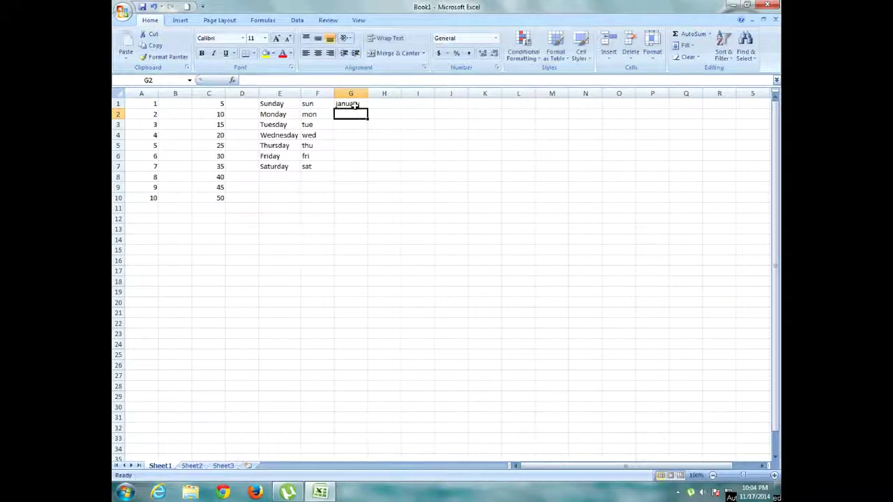
{"action": "left_click", "coordinate": [353, 103]}
{"action": "left_click", "coordinate": [359, 113]}
{"action": "left_click", "coordinate": [358, 104]}
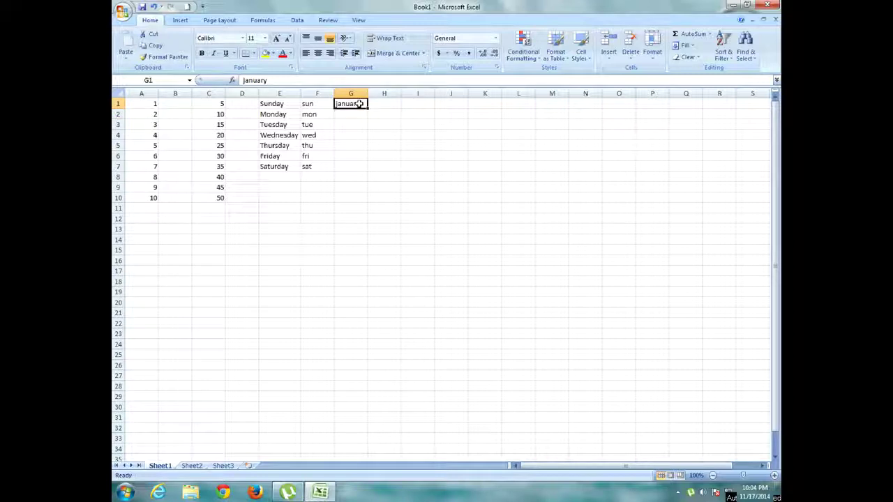
{"action": "left_click_drag", "start_coordinate": [368, 109], "coordinate": [361, 159]}
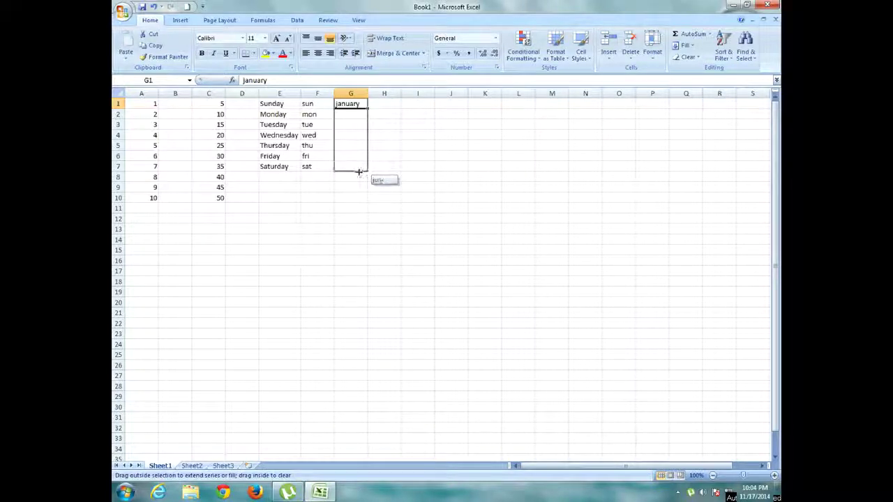
{"action": "left_click_drag", "start_coordinate": [361, 159], "coordinate": [356, 192]}
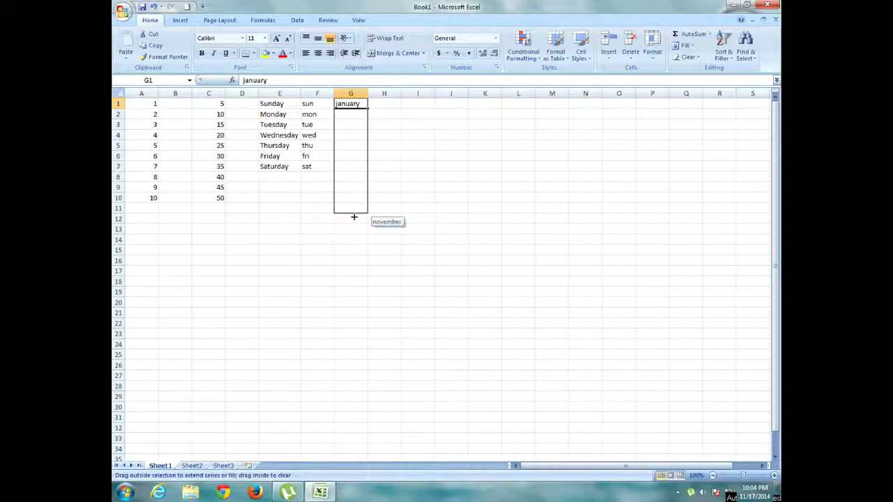
{"action": "left_click_drag", "start_coordinate": [356, 195], "coordinate": [353, 222]}
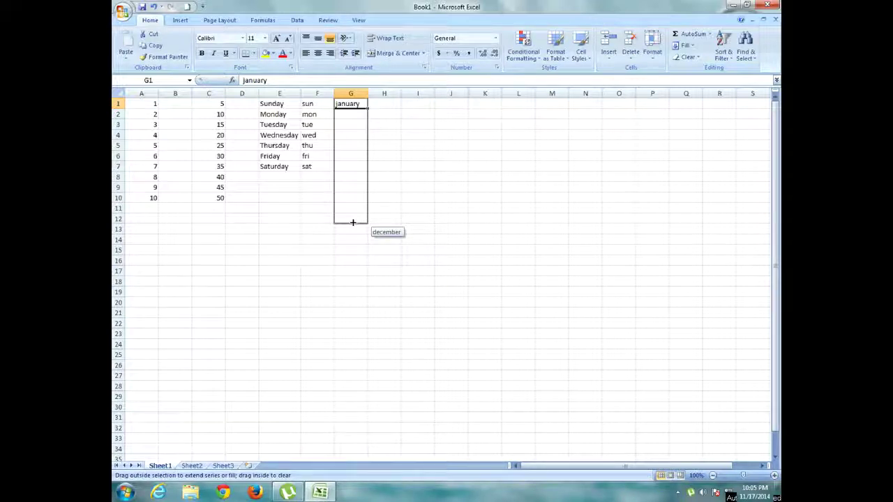
{"action": "mouse_move", "coordinate": [352, 223]}
{"action": "left_mouse_down"}
{"action": "mouse_move", "coordinate": [352, 244]}
{"action": "mouse_move", "coordinate": [357, 223]}
{"action": "left_mouse_up"}
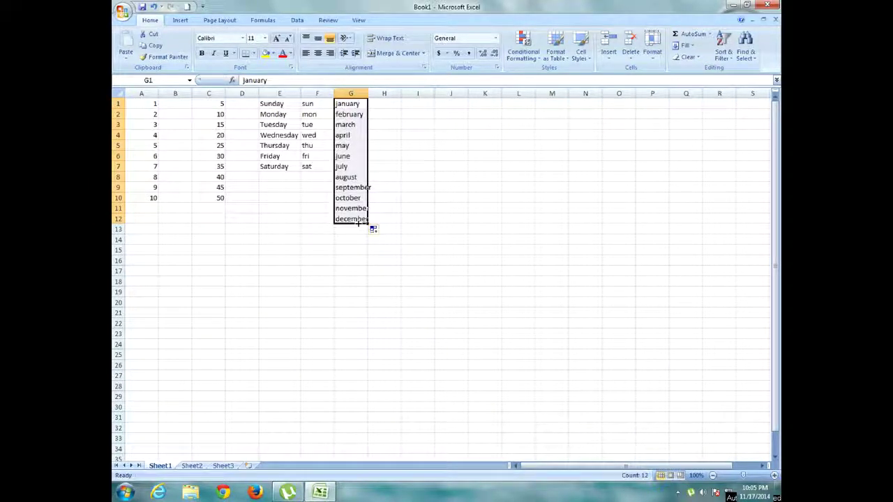
{"action": "left_click", "coordinate": [384, 103]}
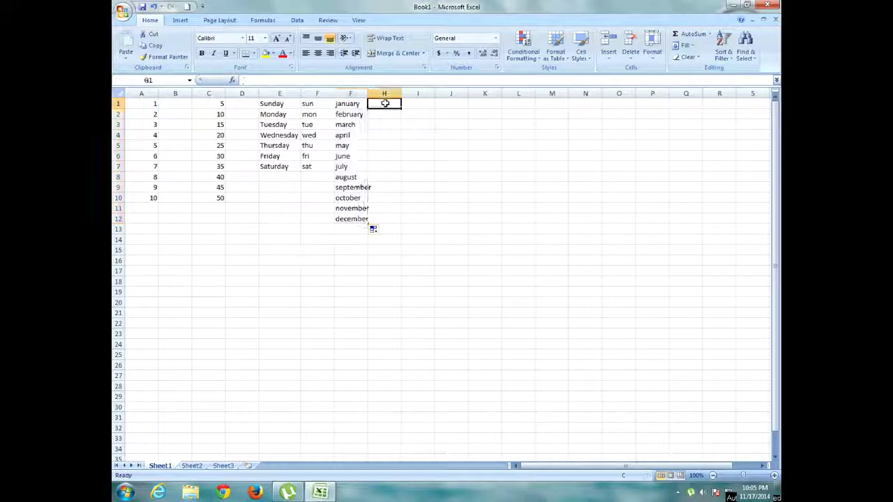
- Enter jan in H1 and auto-fill H1:H12 with jan through dec
{"action": "type", "text": "jan"}
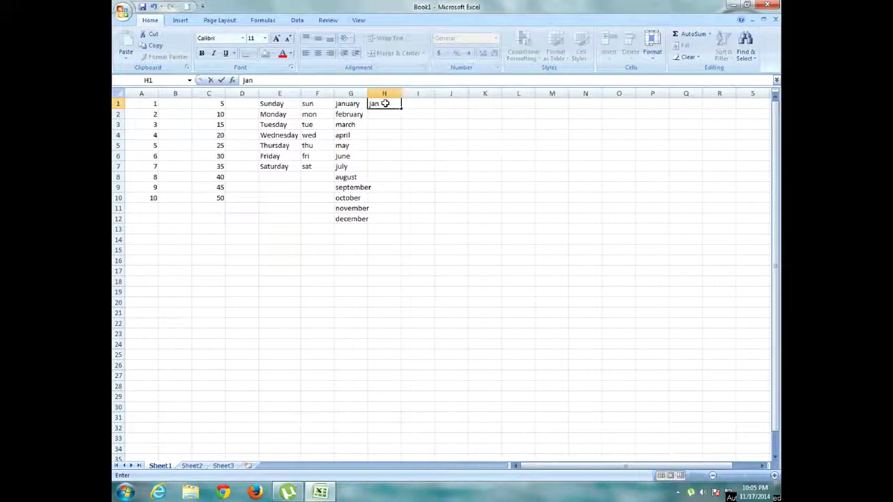
{"action": "key", "text": "Return"}
{"action": "left_click", "coordinate": [387, 102]}
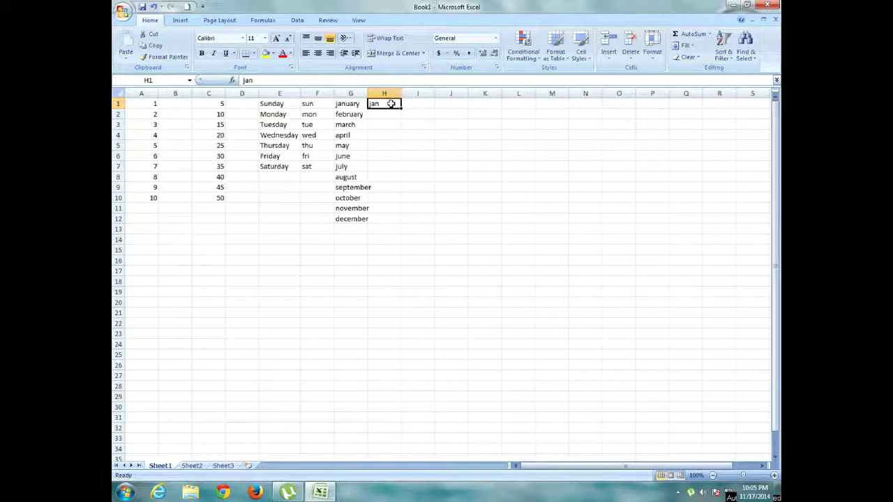
{"action": "left_click_drag", "start_coordinate": [401, 108], "coordinate": [399, 224]}
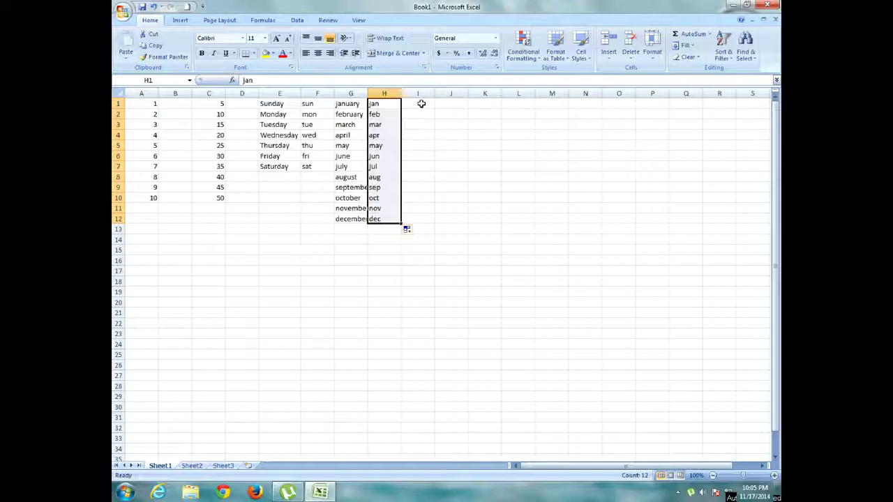
{"action": "left_click", "coordinate": [421, 104]}
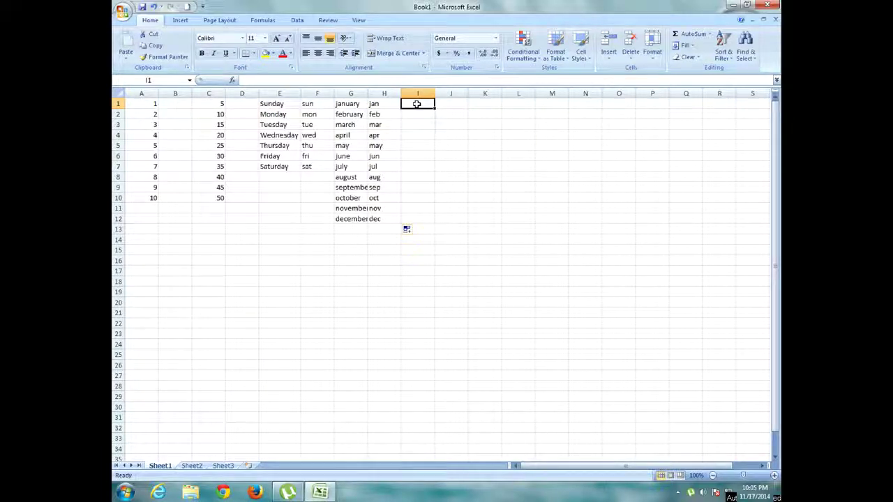
- Enter 12/10 in I1 and auto-fill I1:I12 with daily dates 10-Dec to 21-Dec
{"action": "type", "text": "12/"}
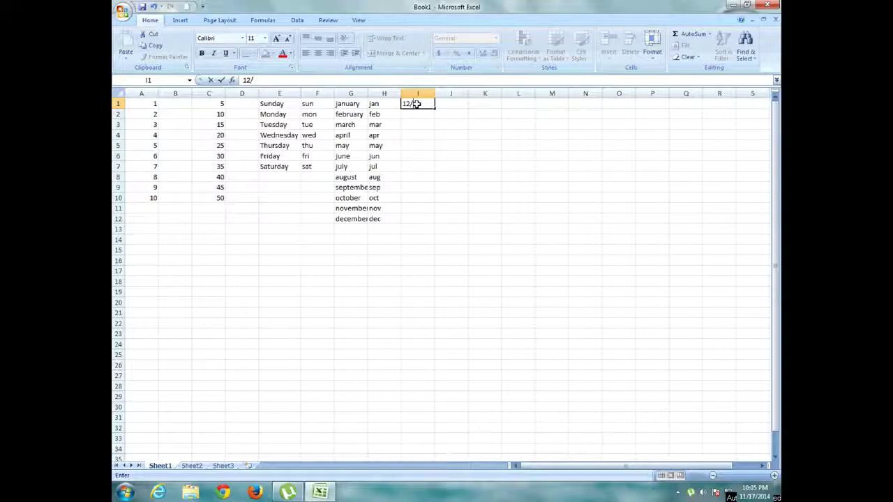
{"action": "type", "text": "10"}
{"action": "left_click", "coordinate": [420, 115]}
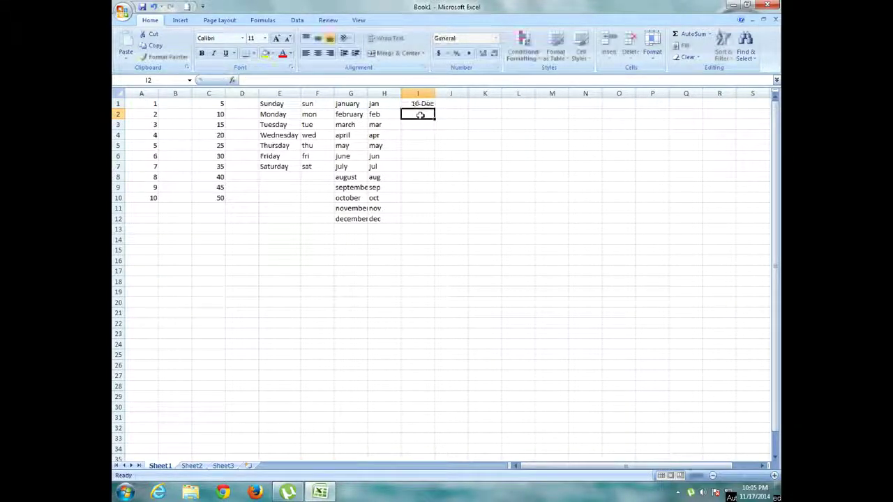
{"action": "left_click", "coordinate": [422, 104]}
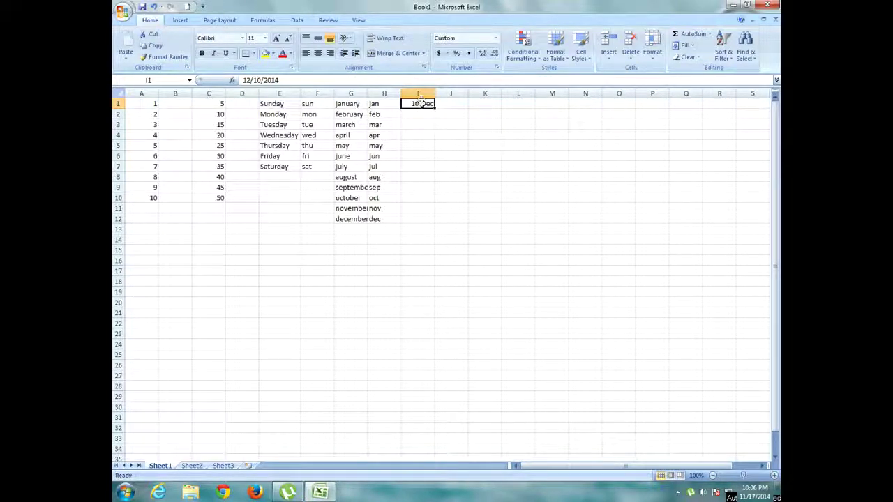
{"action": "left_click_drag", "start_coordinate": [433, 108], "coordinate": [436, 128]}
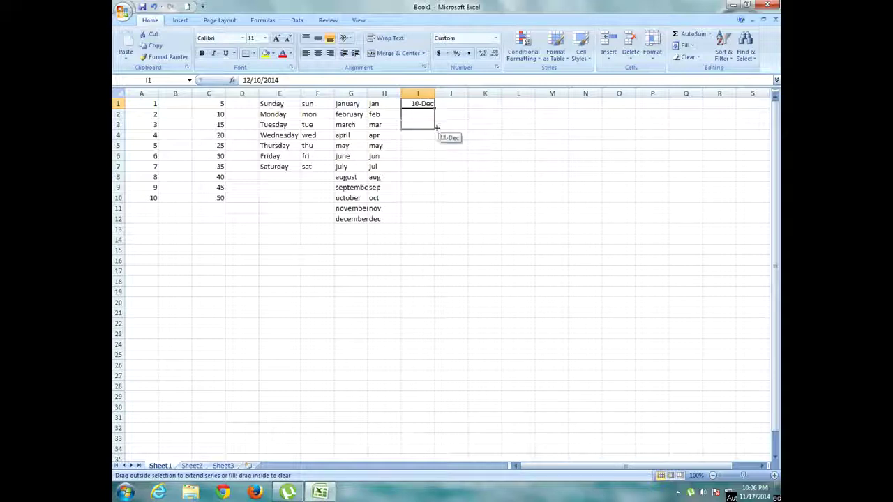
{"action": "mouse_move", "coordinate": [437, 128]}
{"action": "left_mouse_down"}
{"action": "mouse_move", "coordinate": [424, 339]}
{"action": "mouse_move", "coordinate": [440, 259]}
{"action": "mouse_move", "coordinate": [435, 226]}
{"action": "left_mouse_up"}
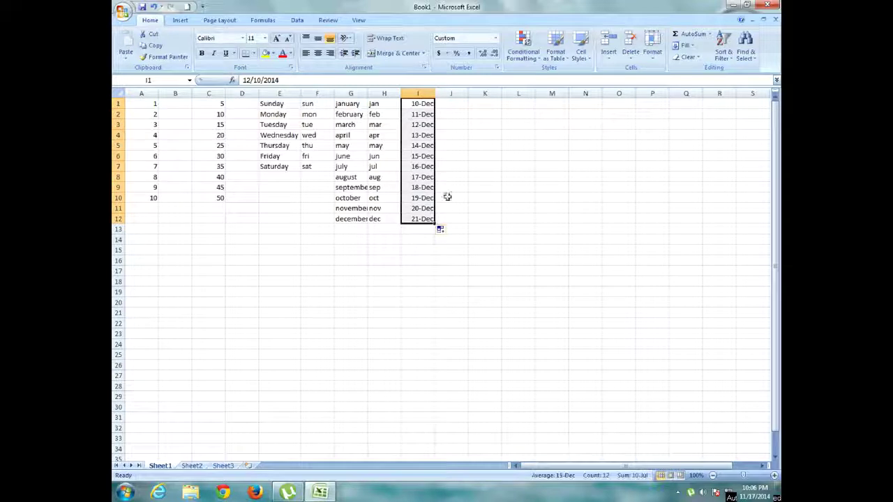
{"action": "left_click", "coordinate": [425, 103]}
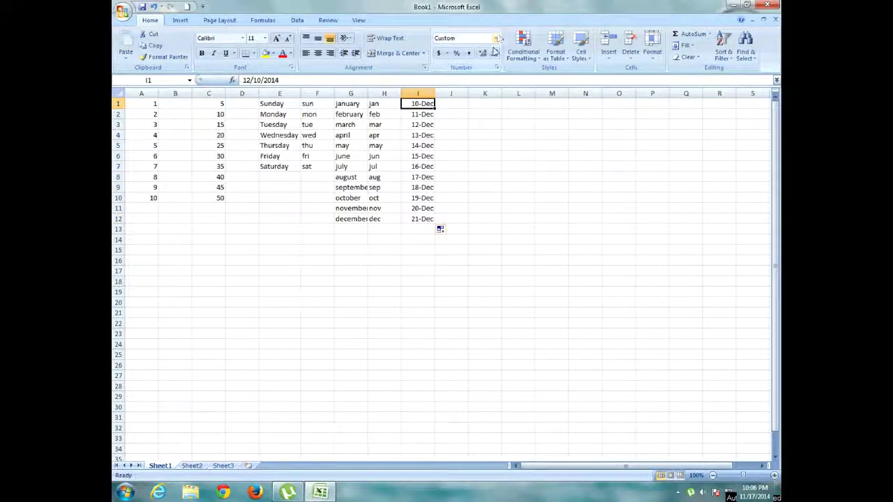
{"action": "left_click", "coordinate": [284, 80]}
- Change the year in I1 to 2011, making it 12/10/2011, then select the dates in I1:I12
{"action": "left_click_drag", "start_coordinate": [284, 80], "coordinate": [264, 80]}
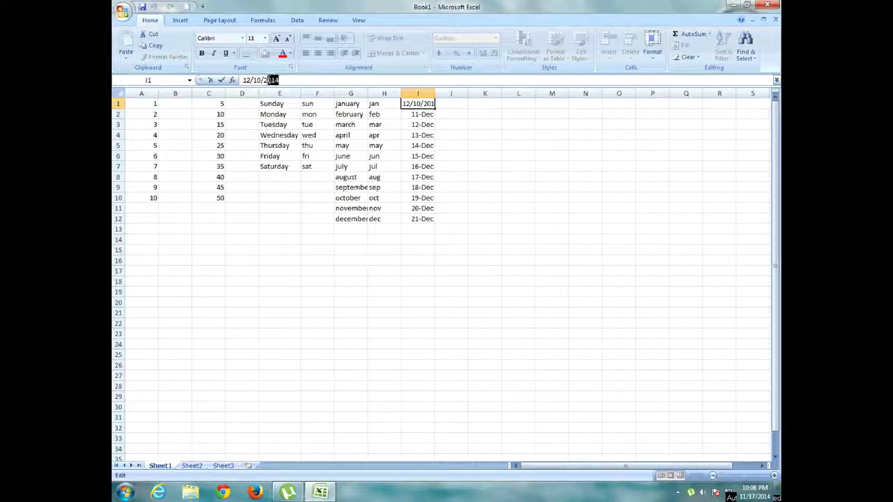
{"action": "left_click", "coordinate": [422, 144]}
{"action": "left_click", "coordinate": [413, 104]}
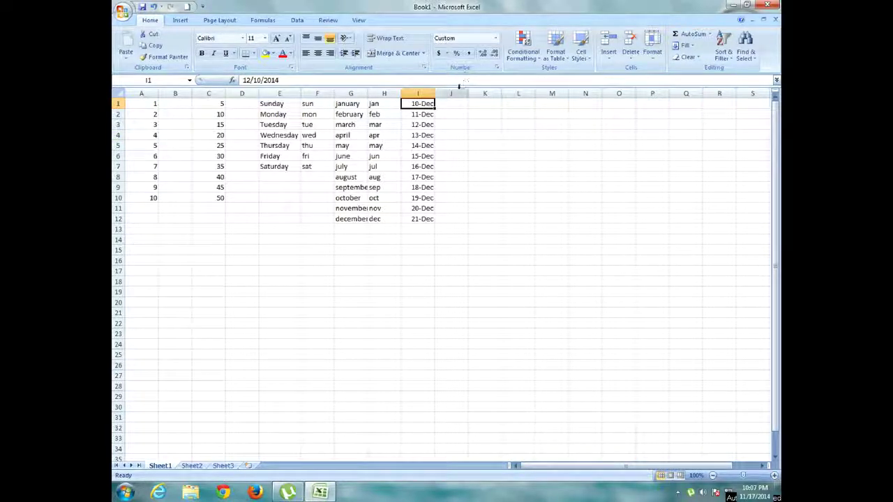
{"action": "left_click", "coordinate": [282, 81]}
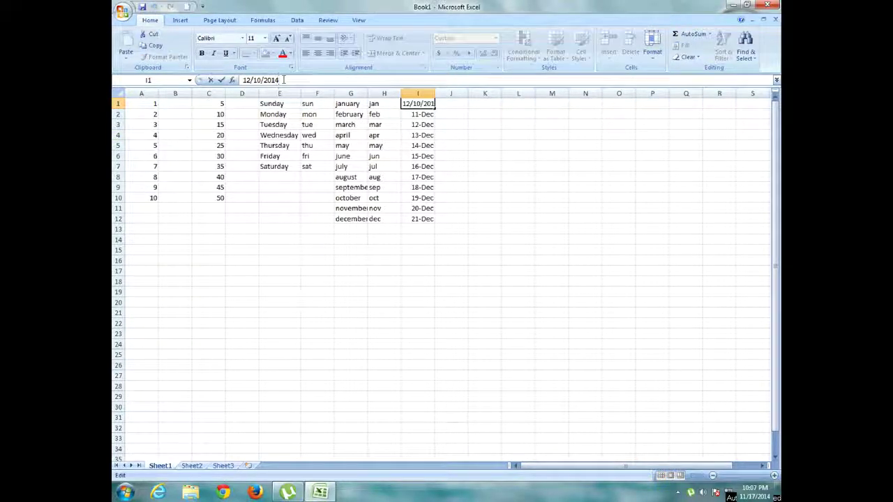
{"action": "key", "text": "BackSpace"}
{"action": "type", "text": "201"}
{"action": "left_click", "coordinate": [415, 114]}
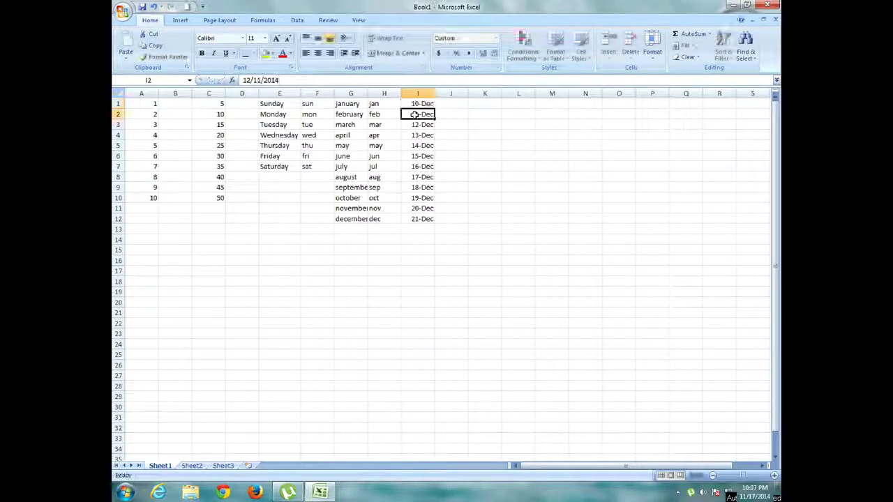
{"action": "left_click", "coordinate": [419, 103]}
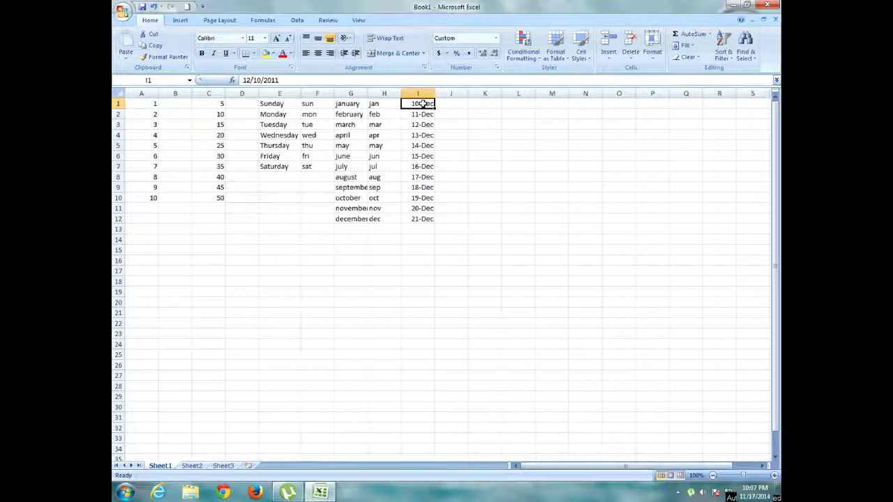
{"action": "left_click_drag", "start_coordinate": [421, 103], "coordinate": [415, 219]}
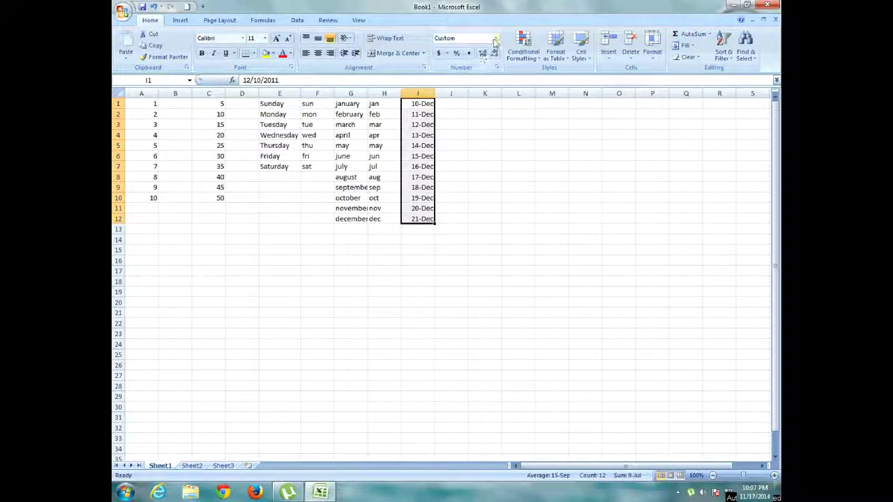
{"action": "left_click", "coordinate": [495, 39]}
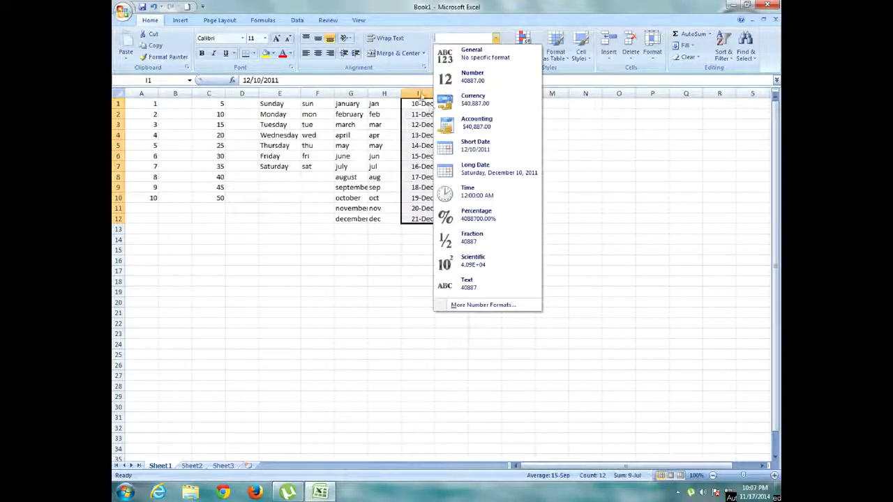
- Apply the Short Date number format to I1:I12 so I1 shows 12/10/2011
{"action": "left_click", "coordinate": [420, 103]}
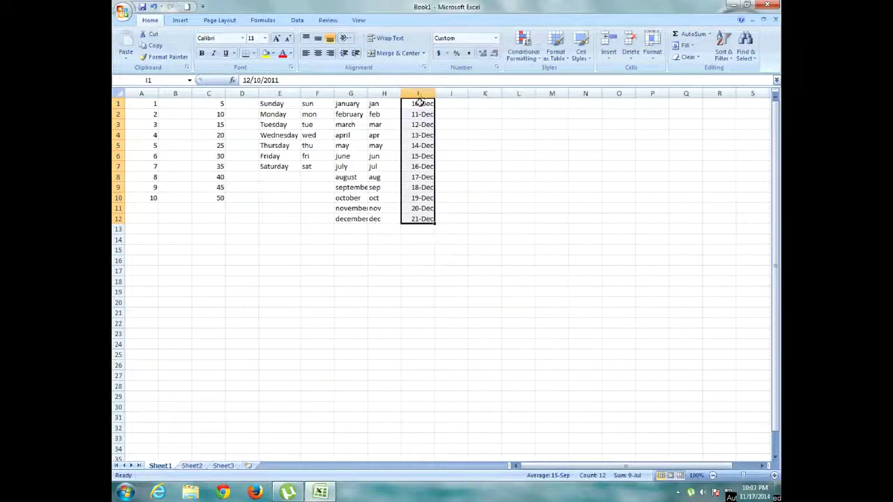
{"action": "left_click", "coordinate": [495, 38]}
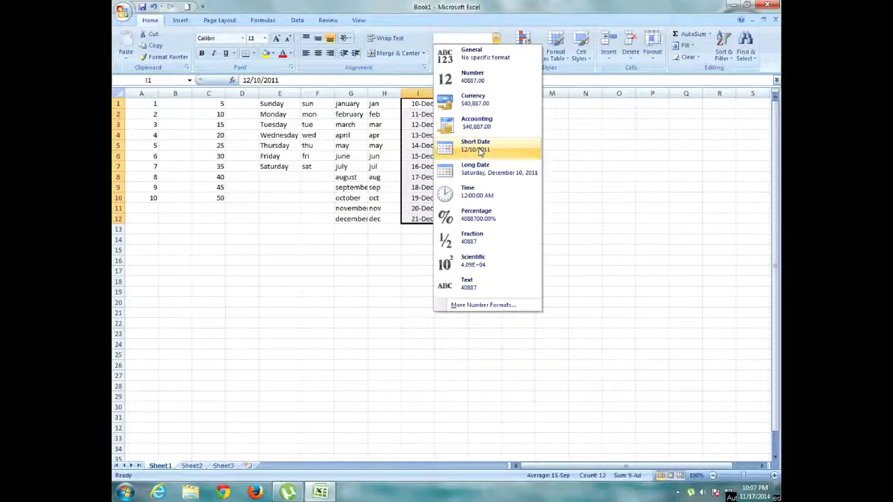
{"action": "left_click", "coordinate": [480, 152]}
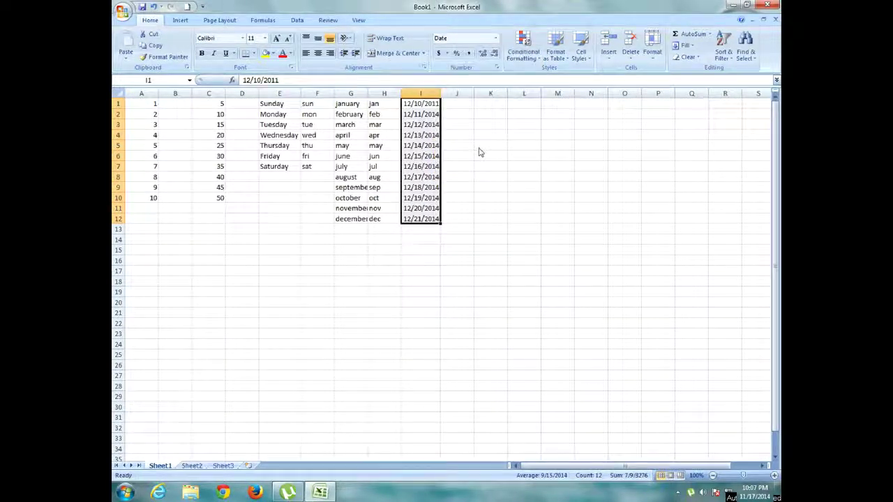
{"action": "left_click", "coordinate": [420, 111]}
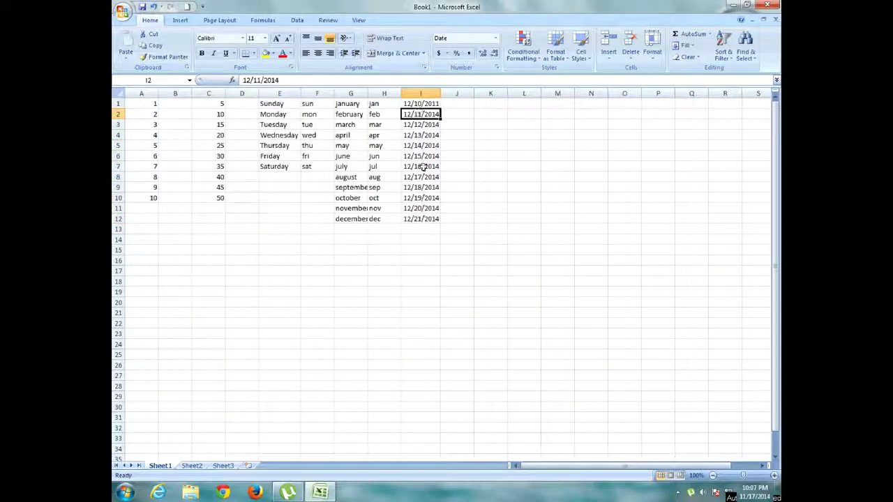
{"action": "left_click", "coordinate": [425, 104]}
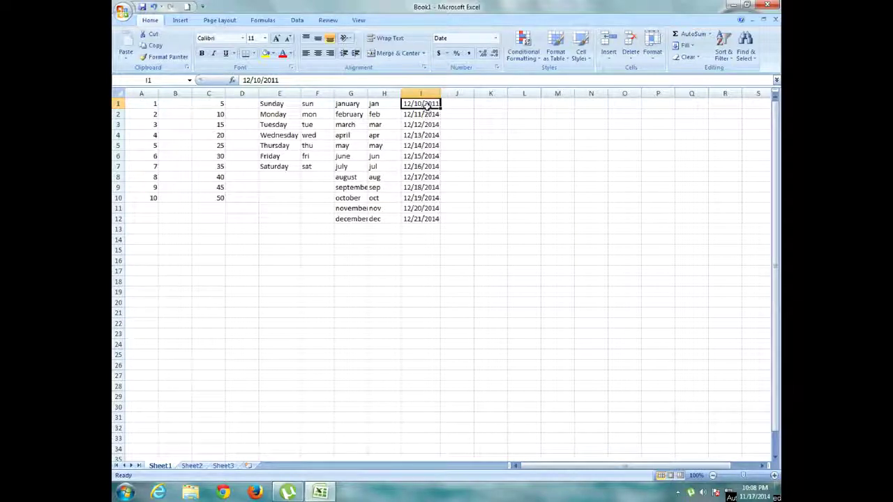
{"action": "left_click_drag", "start_coordinate": [426, 102], "coordinate": [431, 219]}
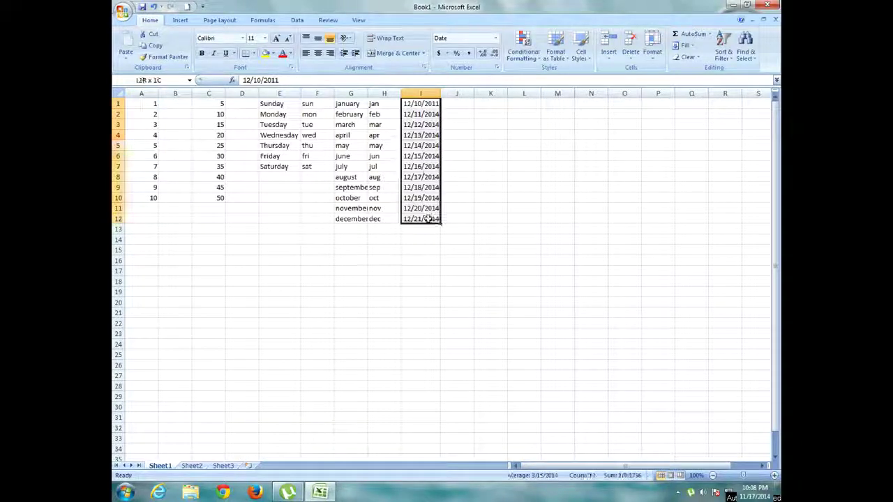
- Clear the dates in I1:I12 and enter 546, 258 and 123 in I1:I3
{"action": "key", "text": "Delete"}
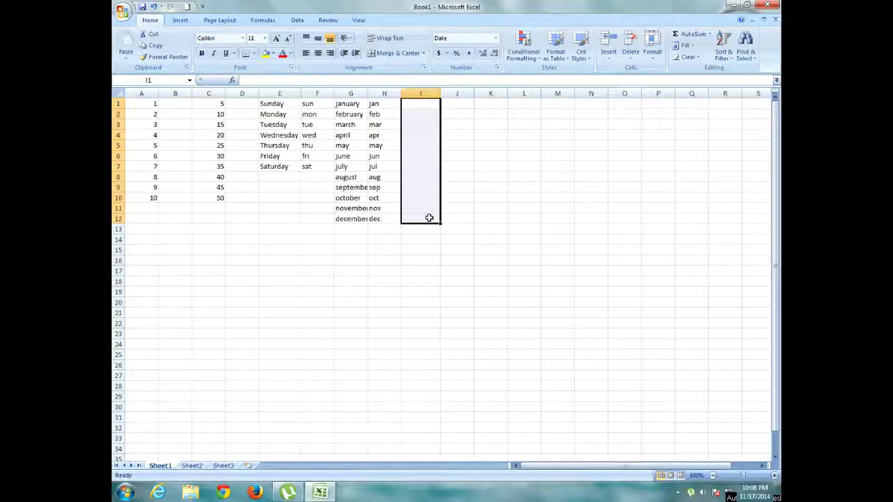
{"action": "left_click", "coordinate": [419, 103]}
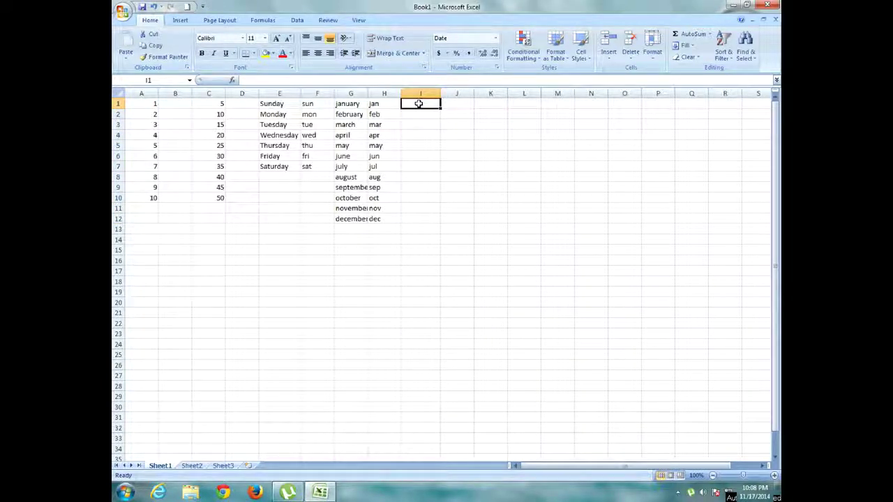
{"action": "type", "text": "546"}
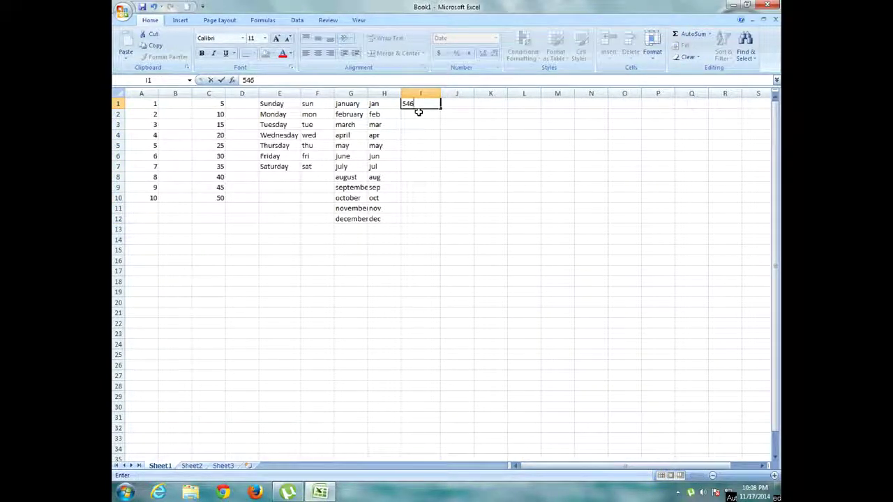
{"action": "left_click", "coordinate": [418, 113]}
{"action": "type", "text": "258"}
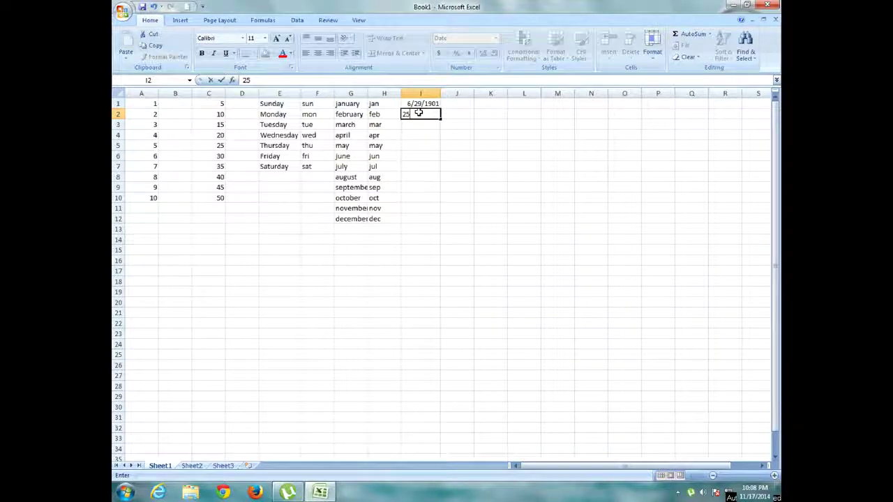
{"action": "left_click", "coordinate": [421, 126]}
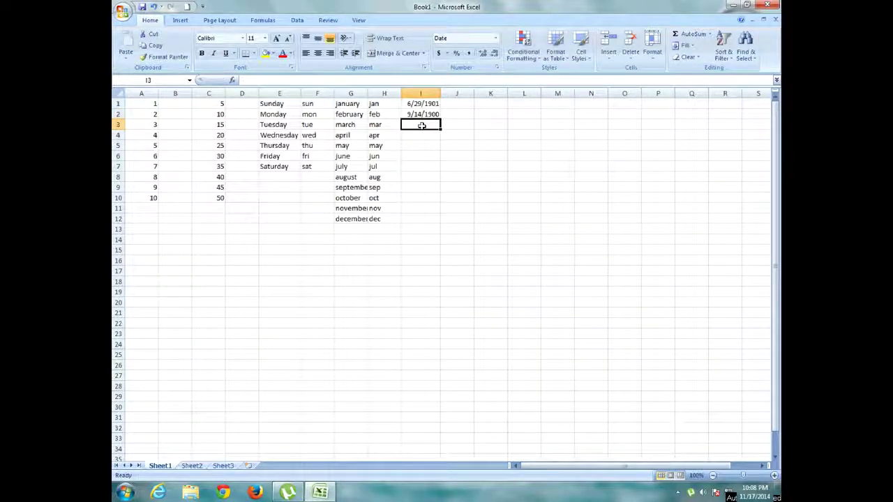
{"action": "type", "text": "123"}
{"action": "left_click", "coordinate": [421, 136]}
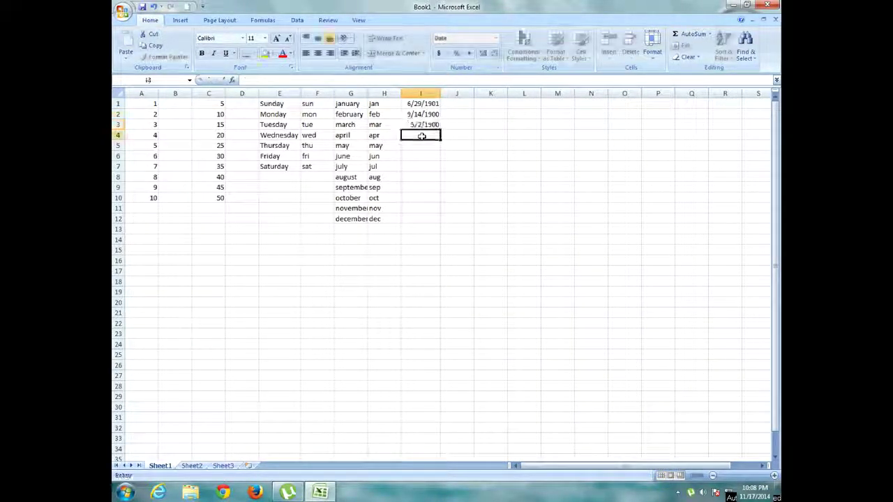
- Enter 455 in I4, which displays as the date 3/30/1901
{"action": "left_click_drag", "start_coordinate": [421, 103], "coordinate": [423, 124]}
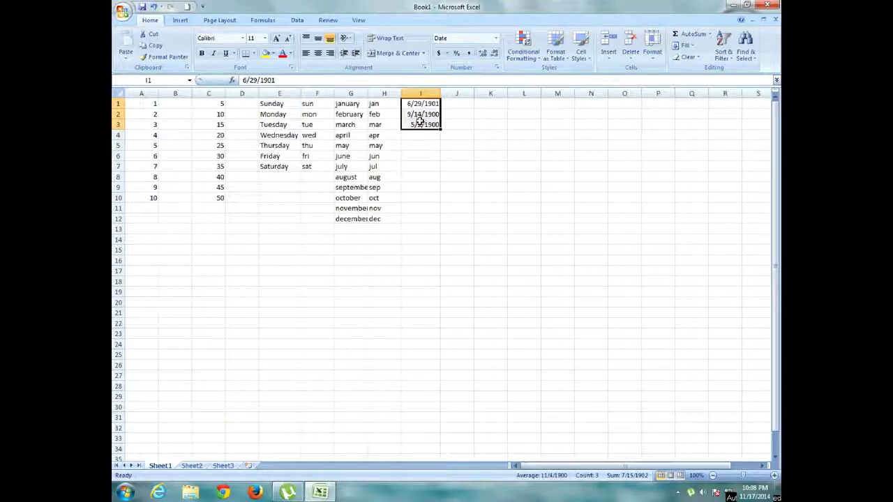
{"action": "left_click", "coordinate": [422, 135]}
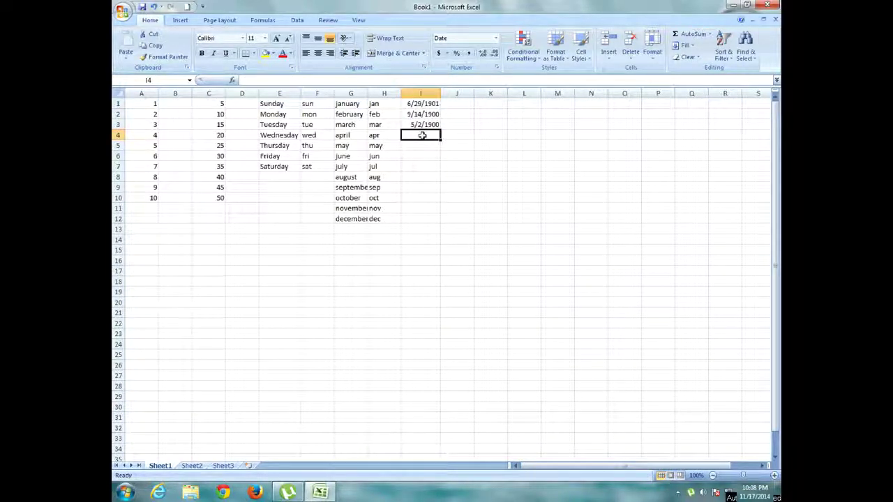
{"action": "type", "text": "455"}
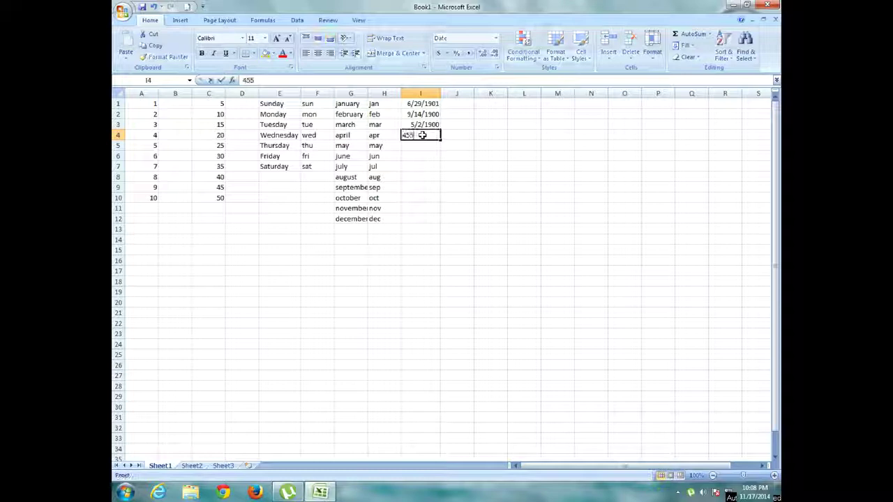
{"action": "key", "text": "Return"}
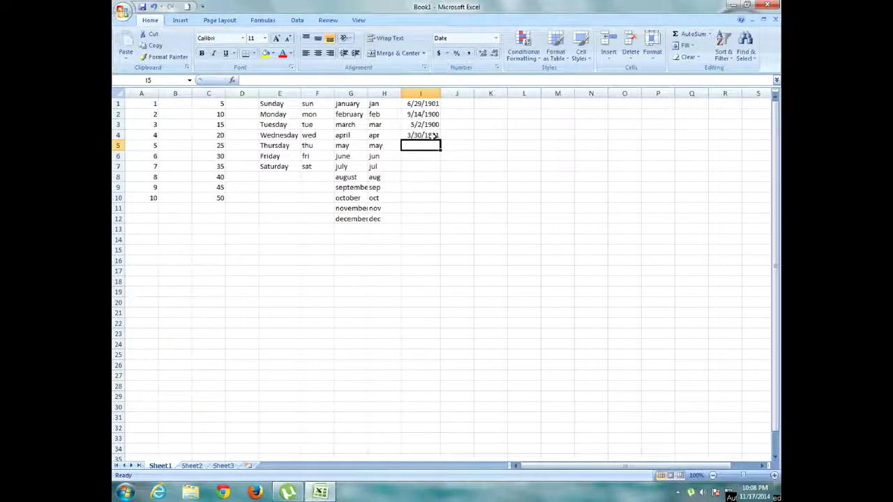
{"action": "left_click", "coordinate": [418, 135]}
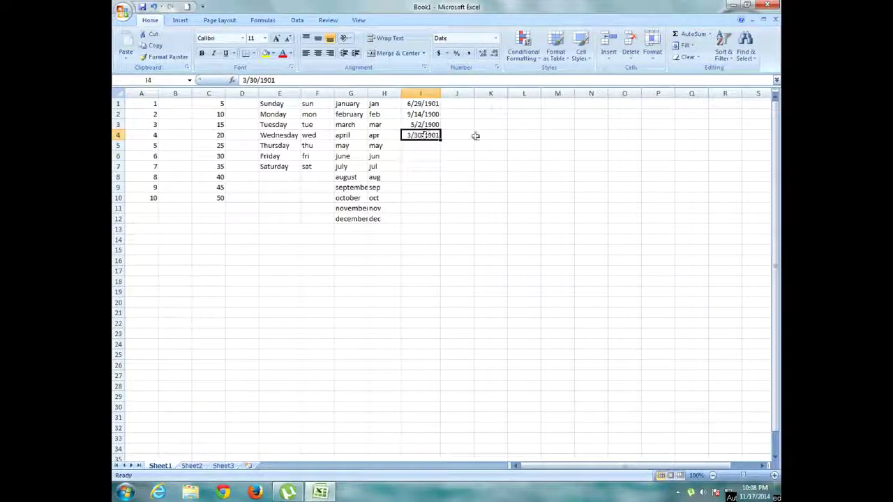
{"action": "key", "text": "Up"}
{"action": "key", "text": "Up"}
{"action": "key", "text": "Up"}
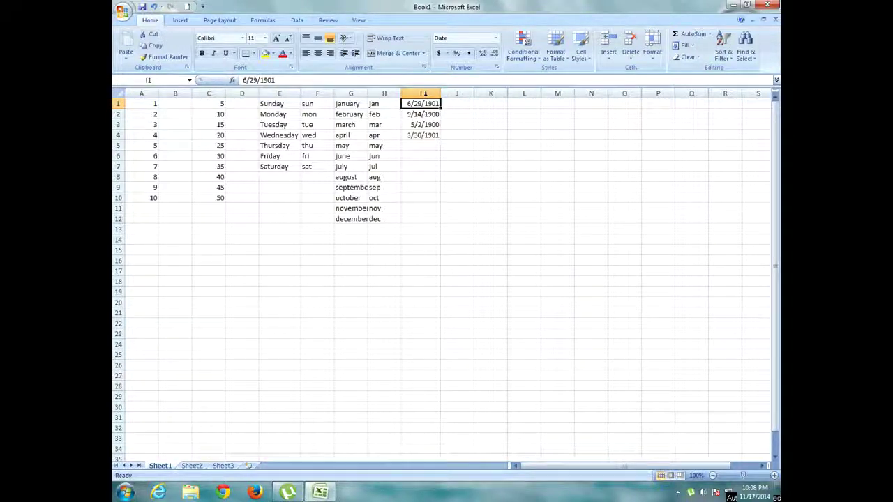
- Apply the General number format to all of column I through Format Cells
{"action": "left_click", "coordinate": [421, 93]}
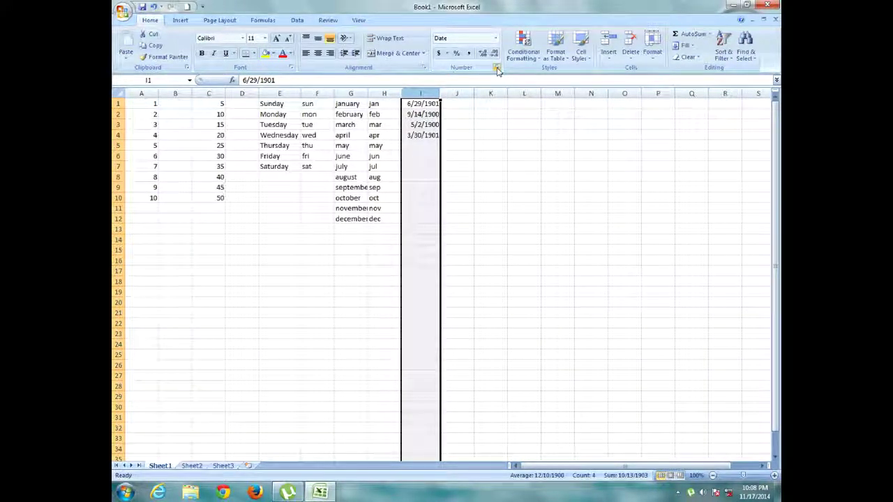
{"action": "left_click", "coordinate": [497, 68]}
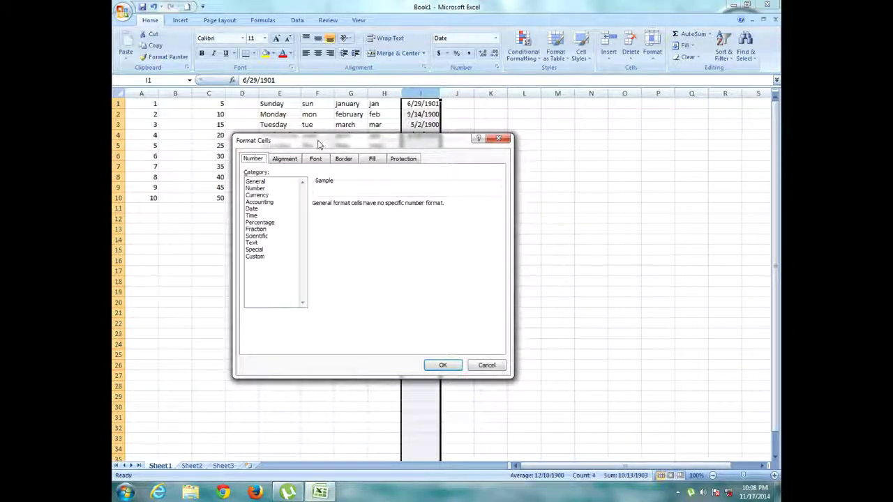
{"action": "left_click", "coordinate": [256, 182]}
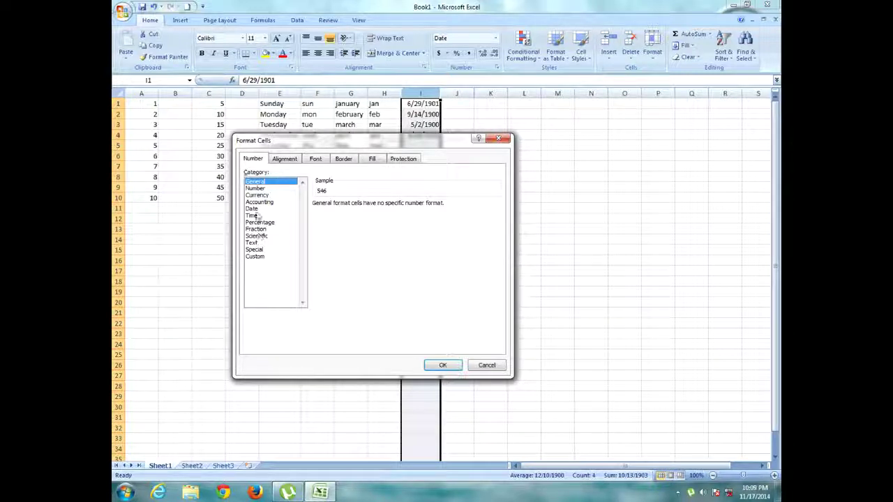
{"action": "left_click", "coordinate": [441, 365]}
- Inspect the plain numbers 546, 258, 123 and 455 in column I, then deselect
{"action": "left_click", "coordinate": [420, 124]}
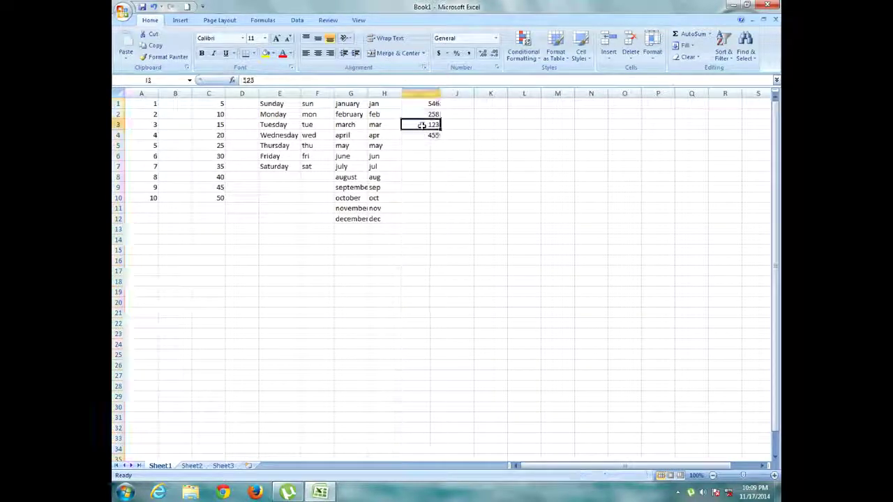
{"action": "left_click_drag", "start_coordinate": [422, 104], "coordinate": [422, 134]}
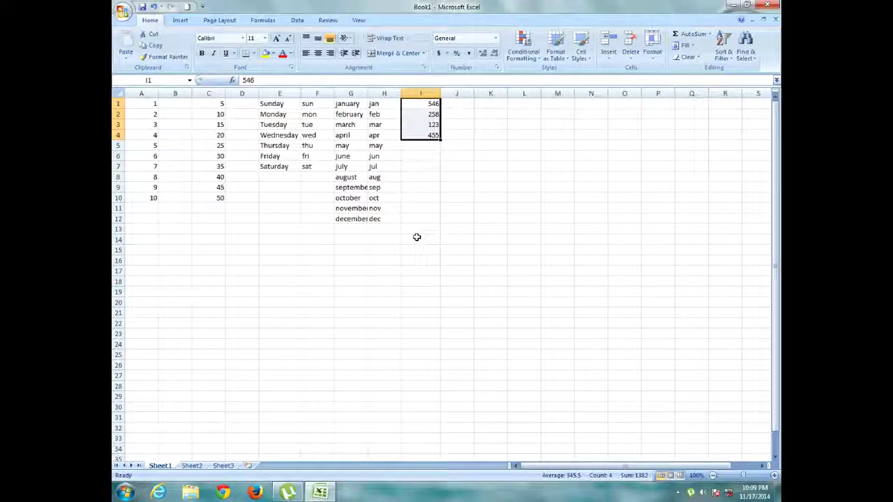
{"action": "left_click", "coordinate": [417, 237]}
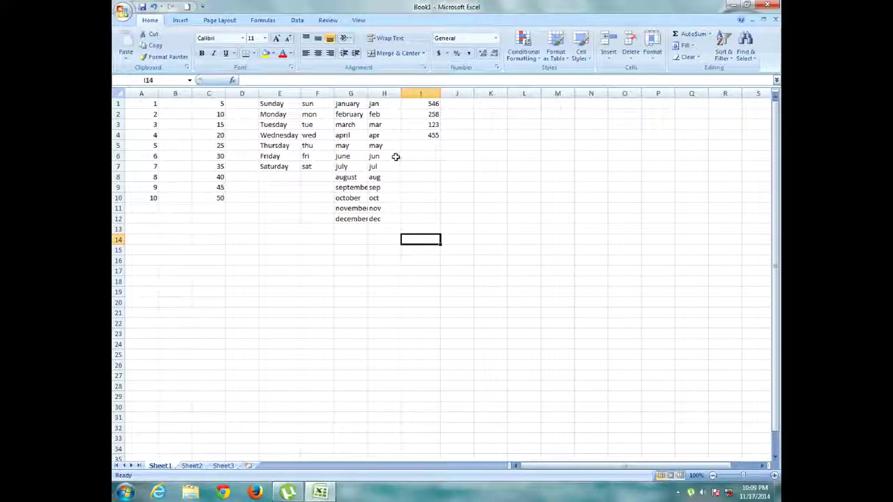
{"action": "left_click", "coordinate": [370, 114]}
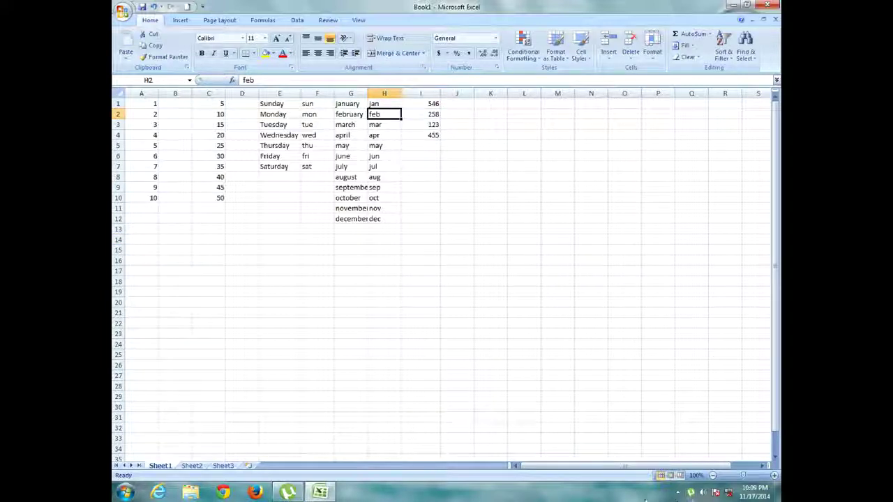
{"action": "left_click", "coordinate": [677, 492]}
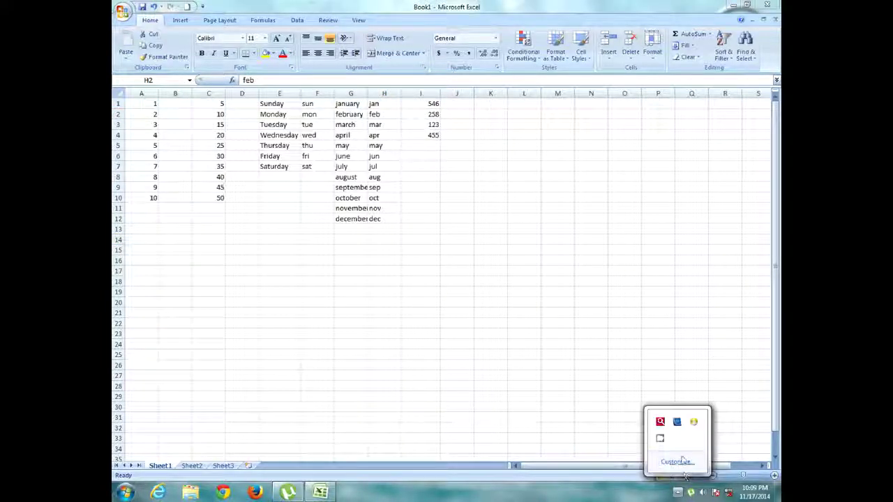
{"action": "left_click", "coordinate": [659, 438]}
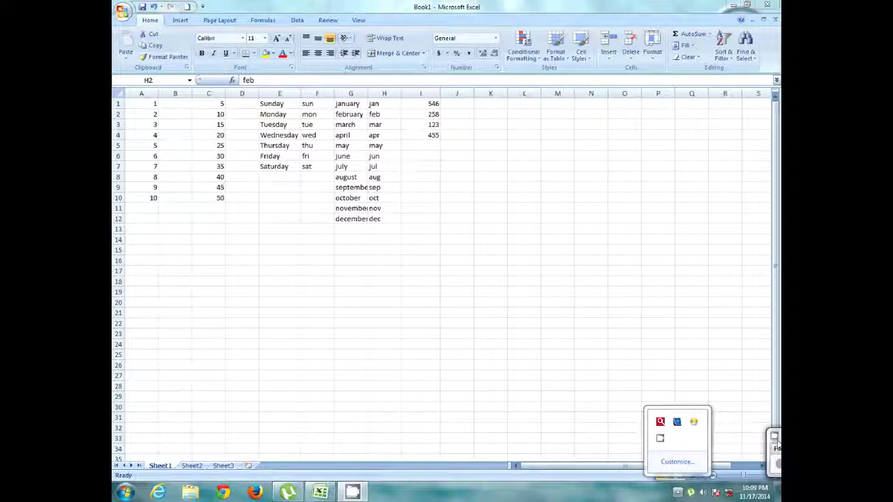